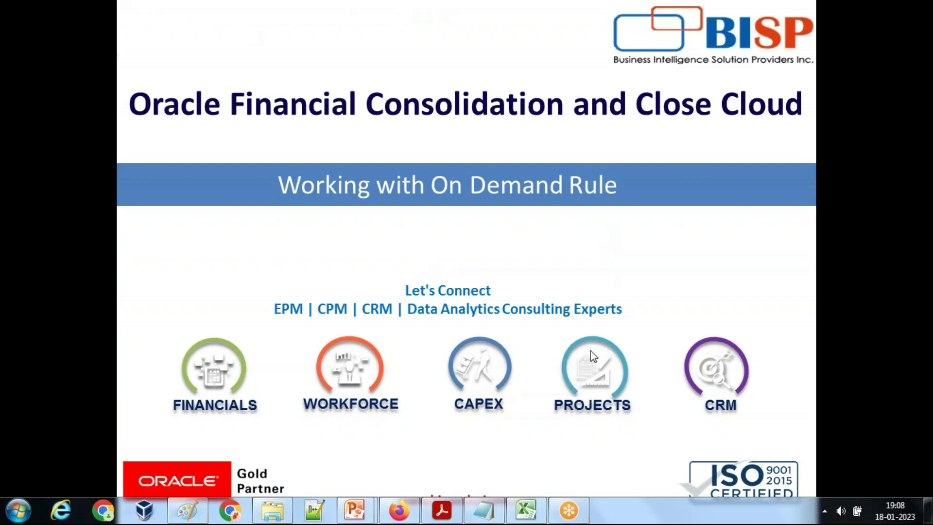
- Switch to the CalcCommission workbook in Excel and review the Product Qty and Qty Based Discount rows
click(525, 510)
click(387, 164)
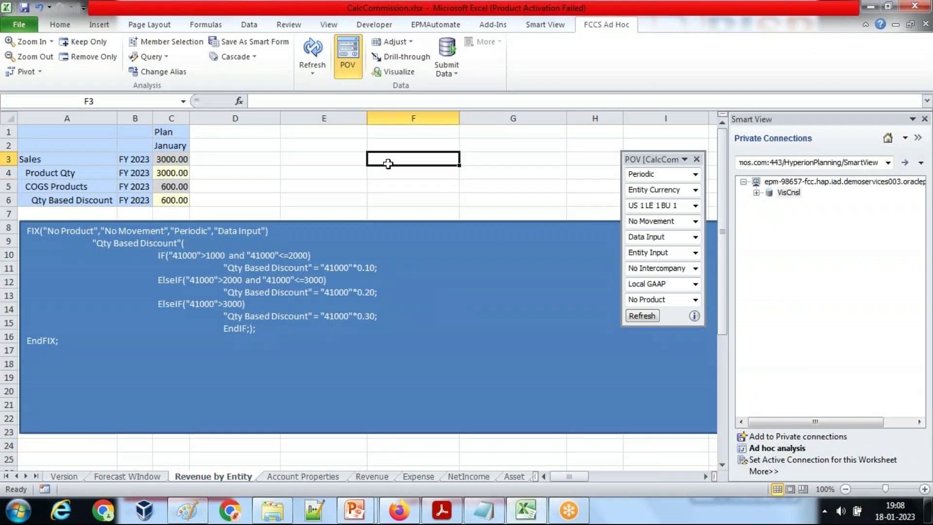
click(65, 174)
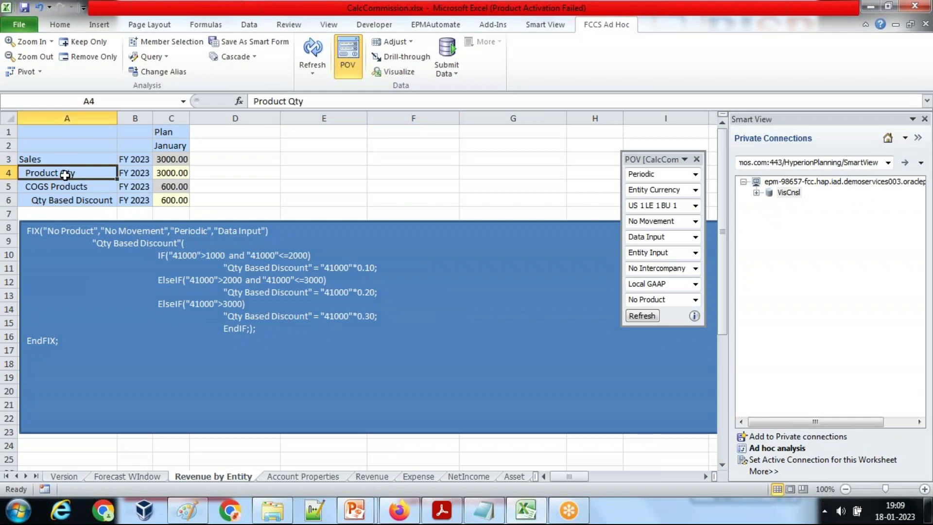
click(70, 201)
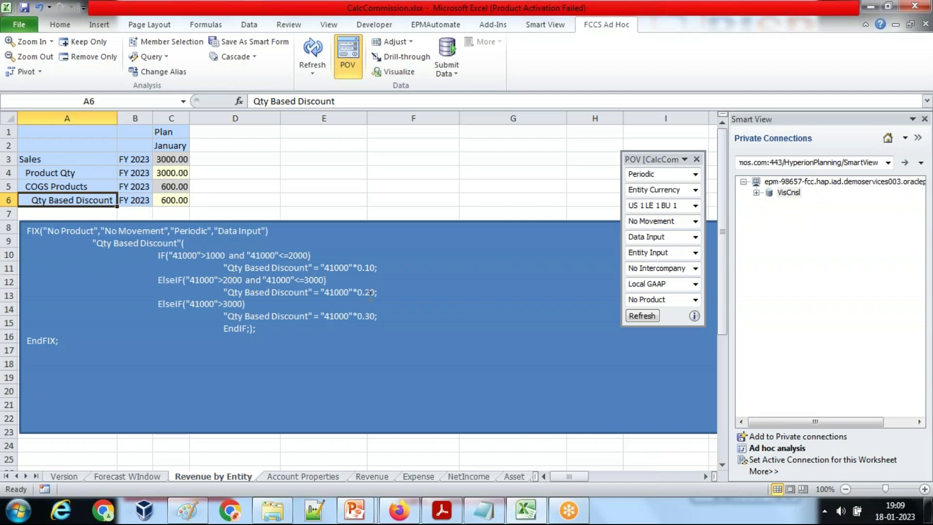
click(68, 172)
drag(323, 101, 252, 101)
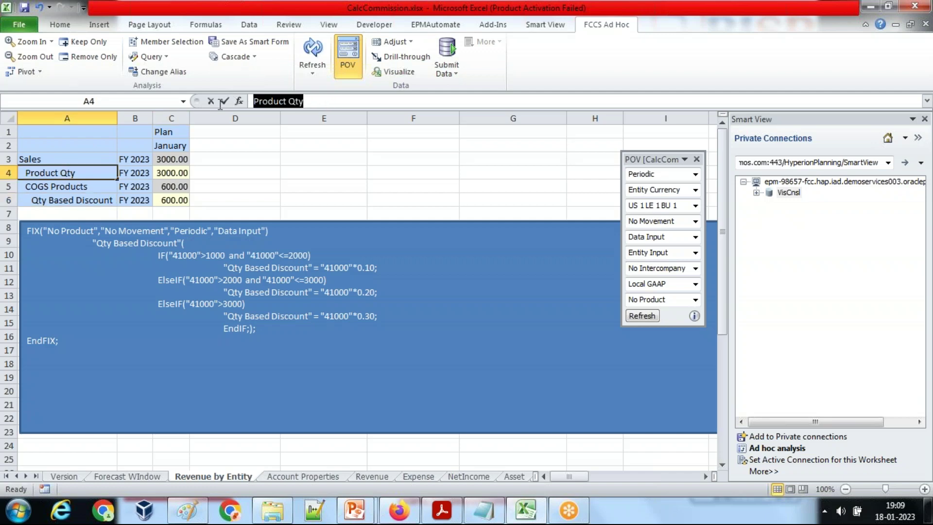
click(190, 243)
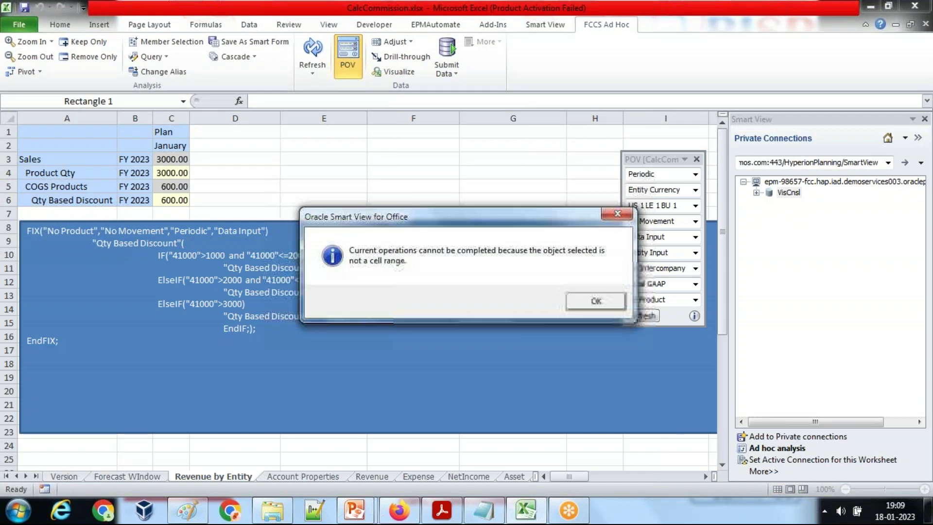
click(579, 307)
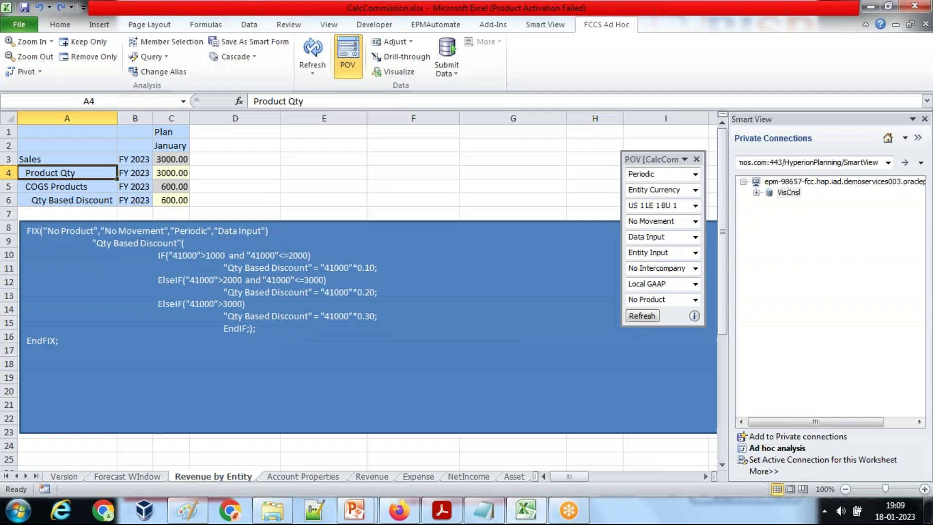
- Replace the first account code in the rule text's opening IF condition with Product Qty
click(189, 265)
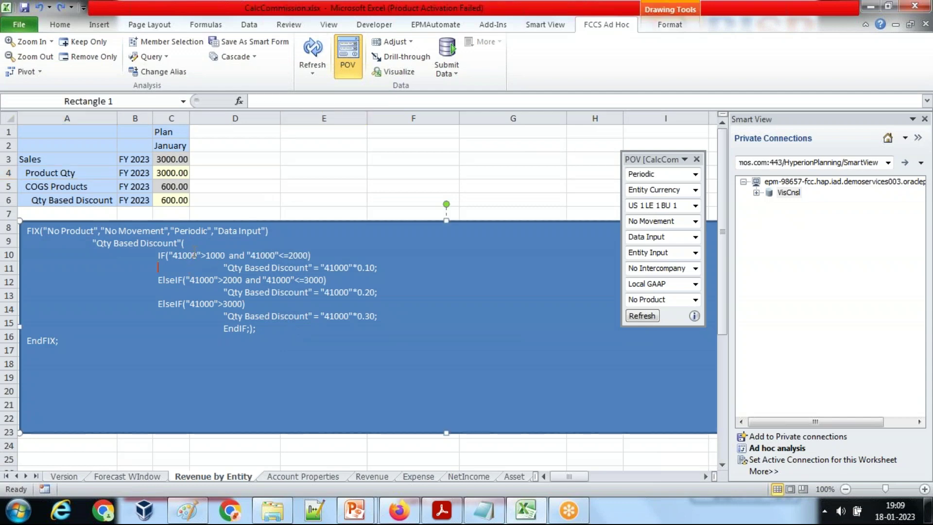
key(shift+Left)
key(shift+Left)
key(shift+Left)
key(shift+Left)
key(shift+Left)
text(Product)
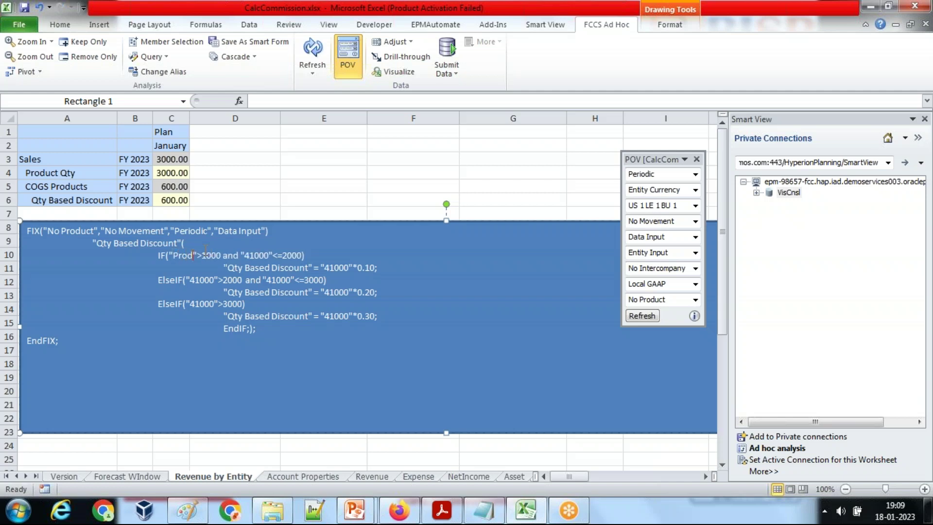
text( Qt)
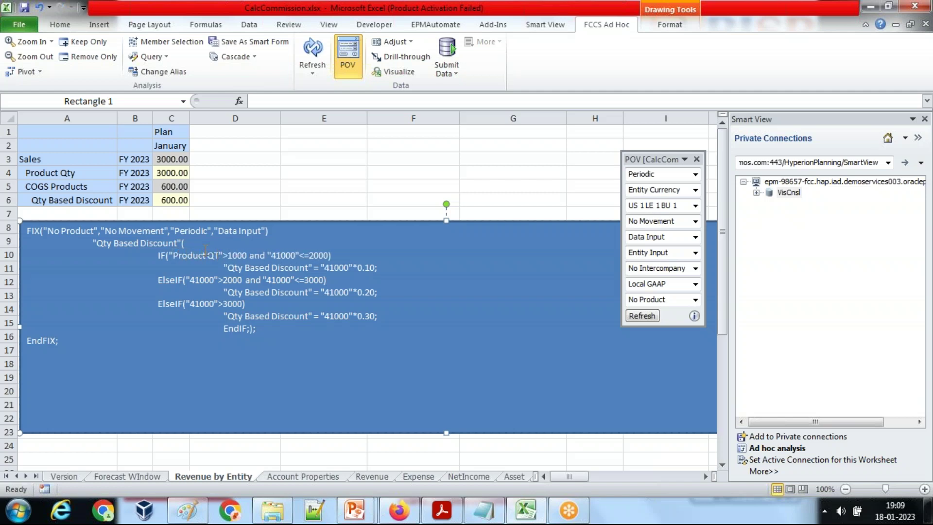
key(BackSpace)
text(ty)
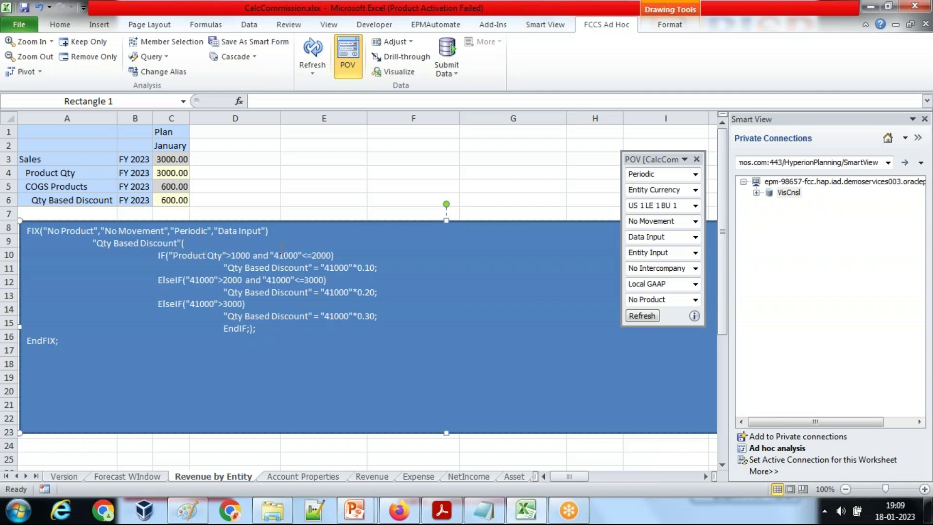
click(292, 173)
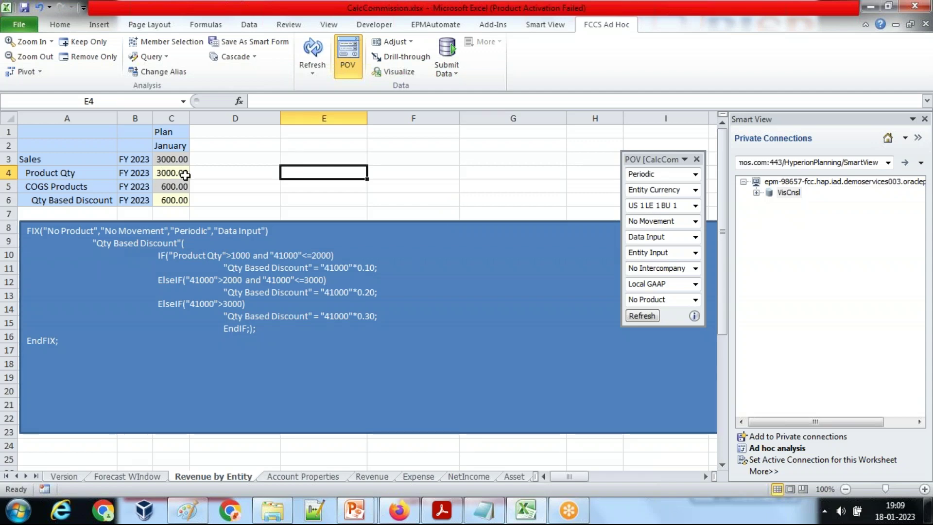
- Set the January FY 2023 Product Qty to 1200 and submit the data
click(185, 175)
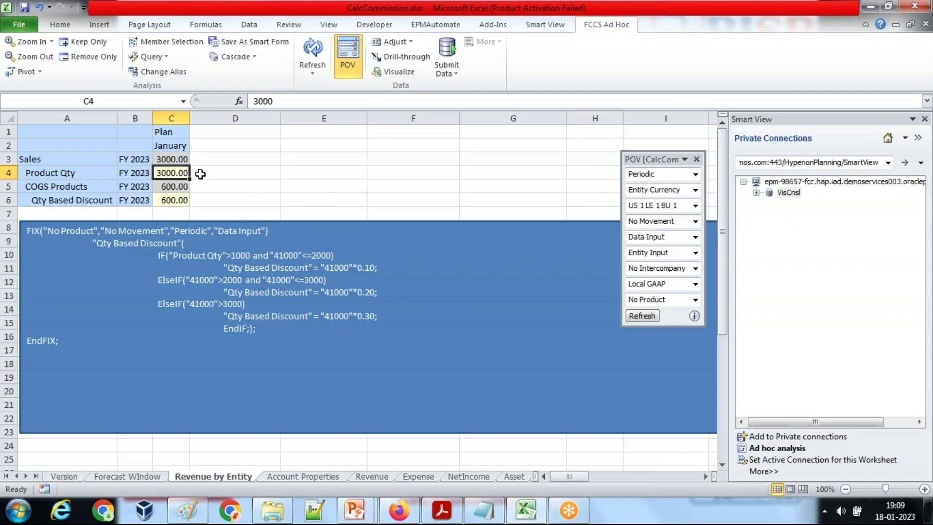
text(1200)
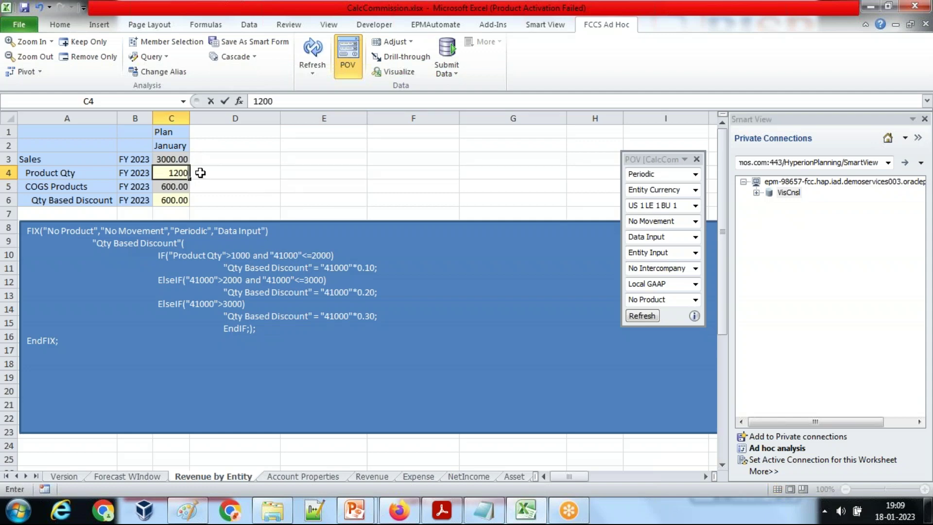
key(Return)
click(451, 53)
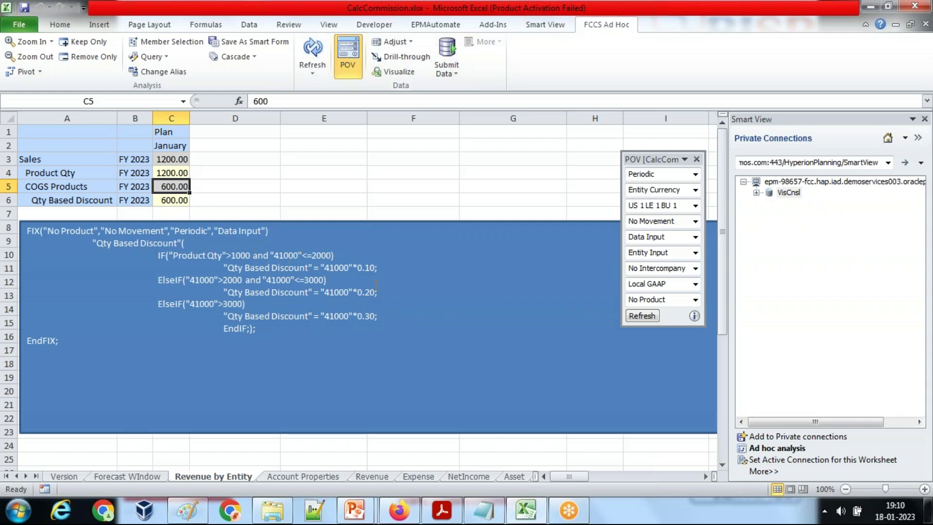
- Switch to Oracle EPM Cloud in Firefox and open the application's Business Rules list
click(384, 520)
click(769, 233)
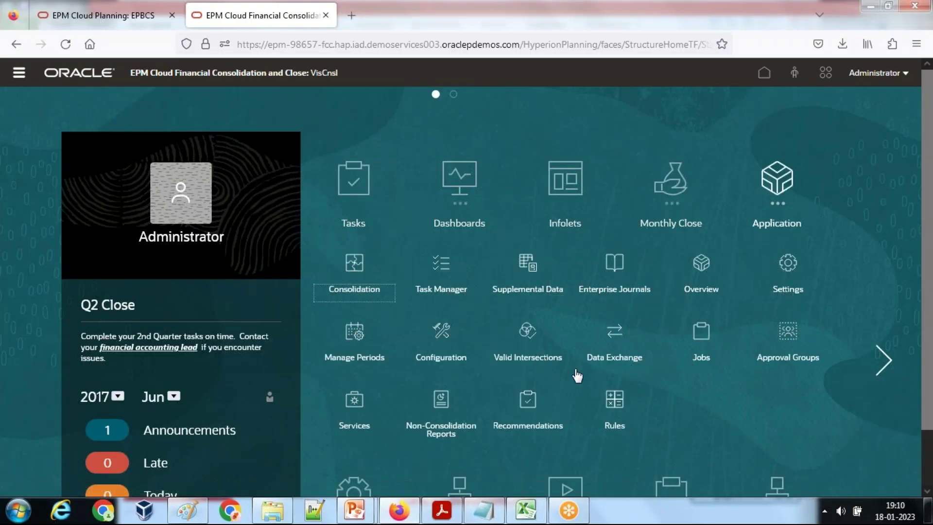
scroll(573, 369, down, 2)
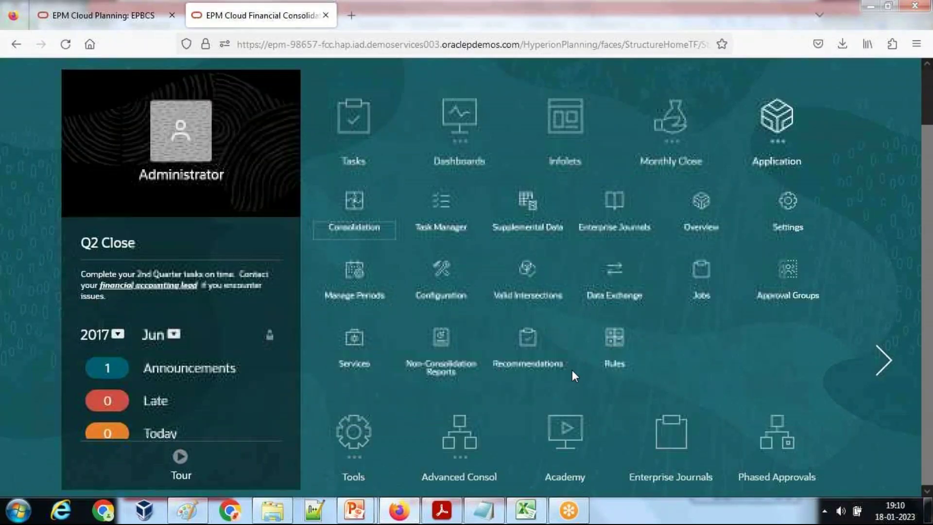
click(615, 340)
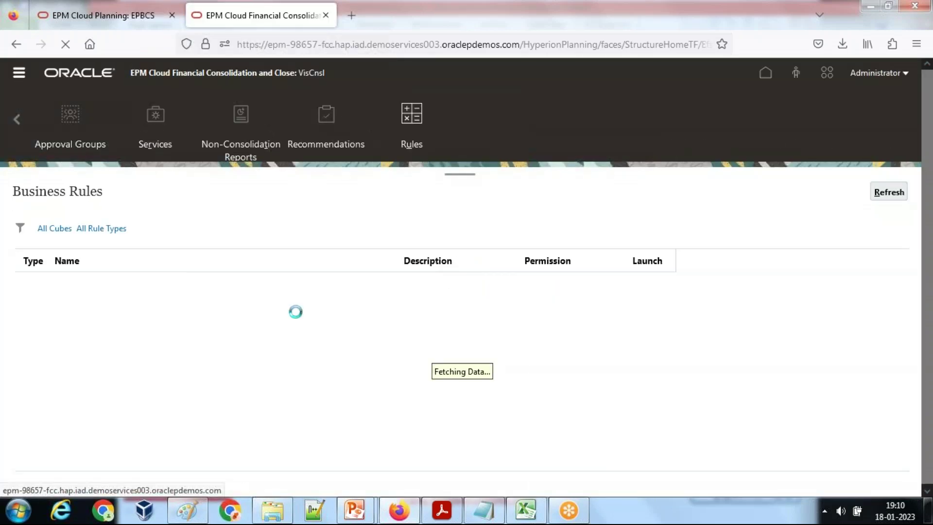
- Launch the CalcCommission business rule and let it run in the background
scroll(145, 369, down, 2)
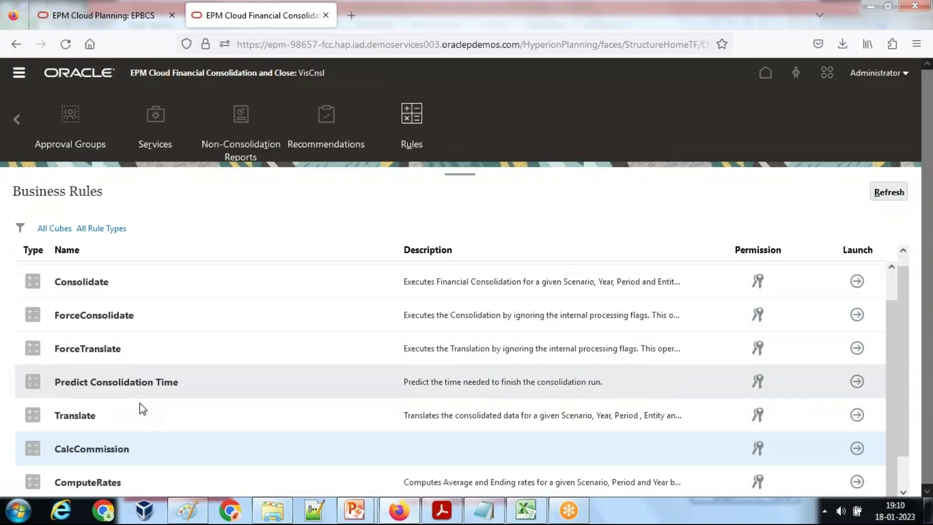
click(197, 420)
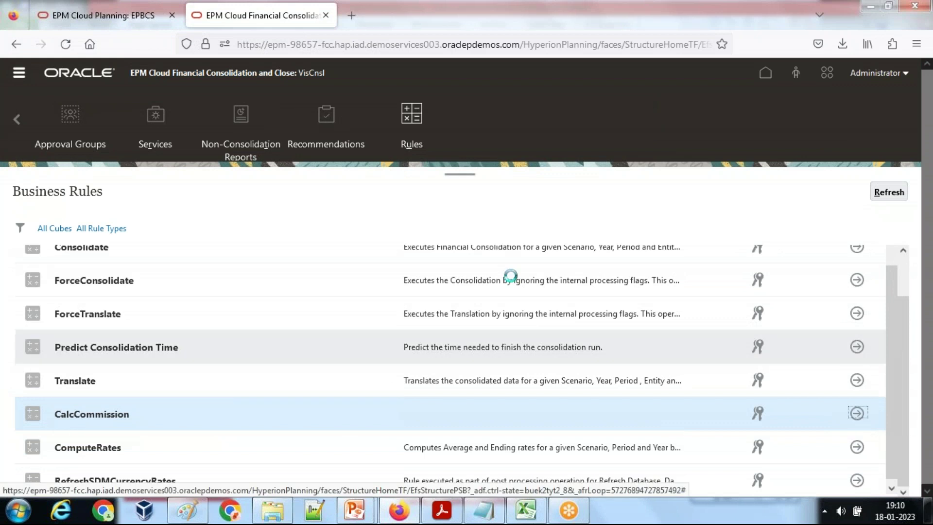
click(857, 414)
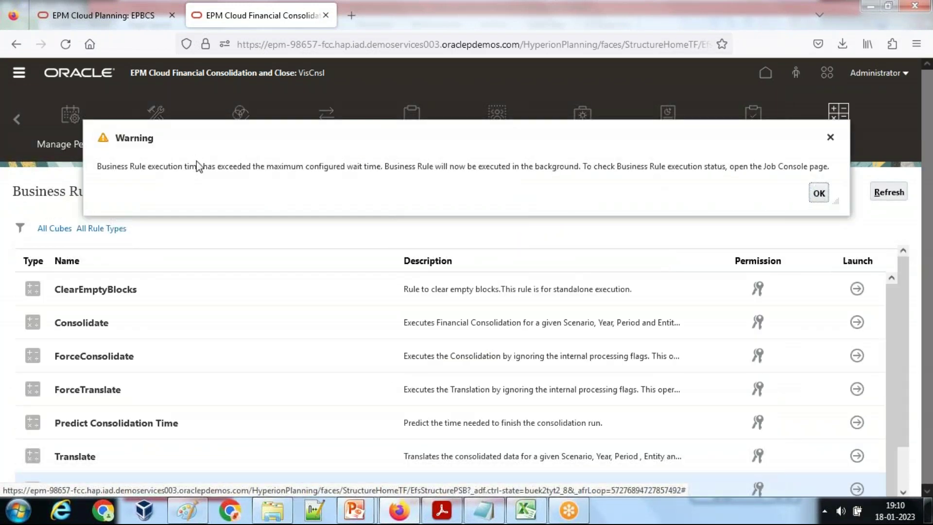
drag(253, 167, 435, 166)
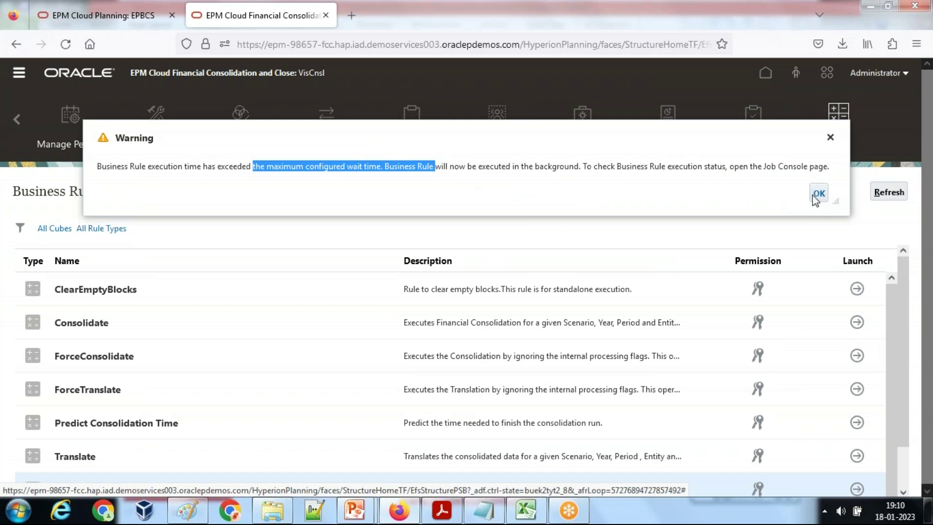
click(816, 193)
- Check the CalcCommission run in the Jobs list, return to Excel and refresh the ad hoc grid
click(415, 130)
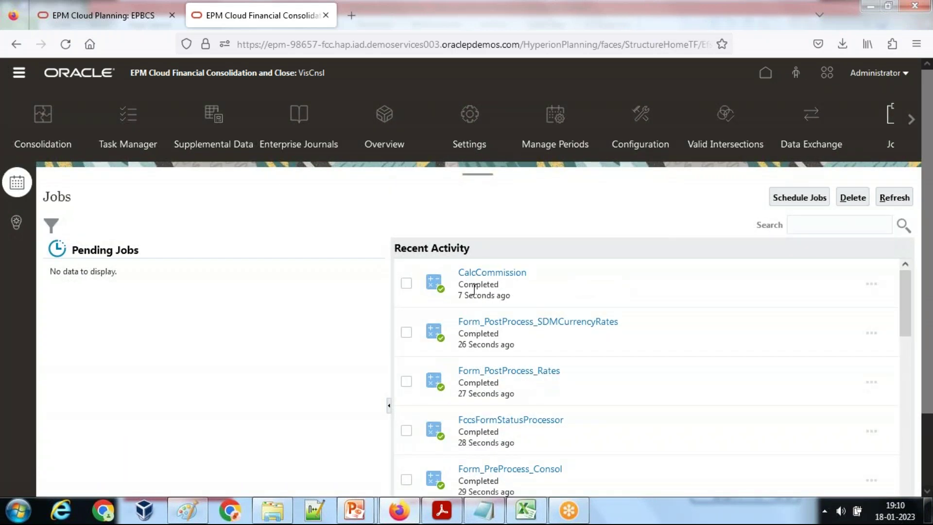
key(alt+Tab)
click(413, 132)
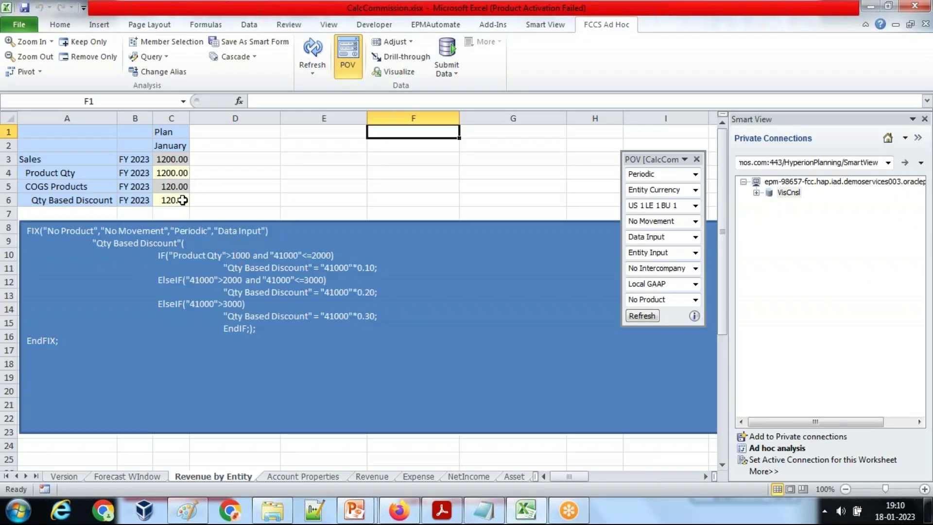
click(374, 274)
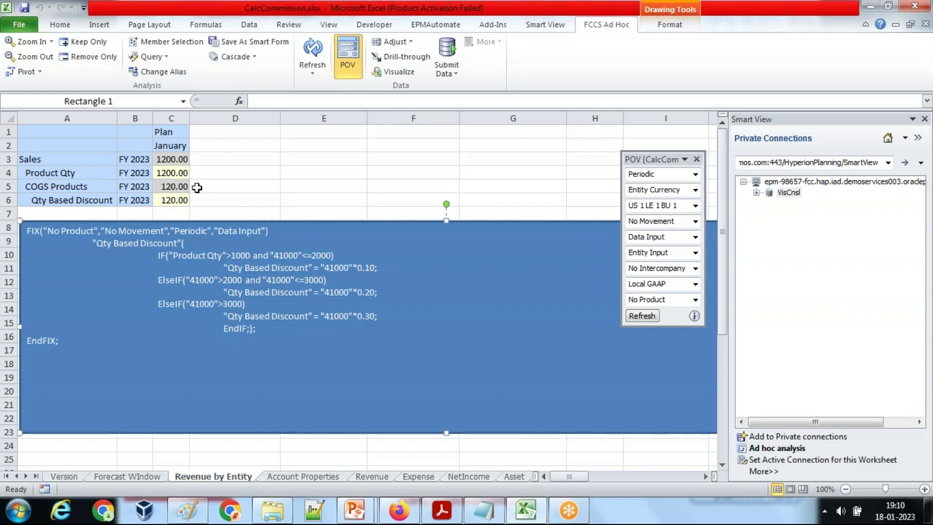
- Set the January FY 2023 Product Qty to 2500 and submit the data
click(171, 173)
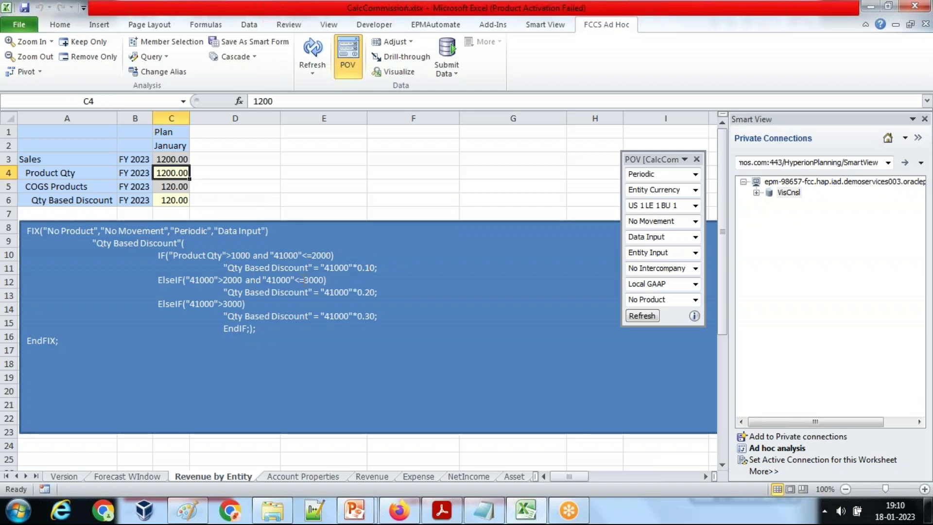
text(2500)
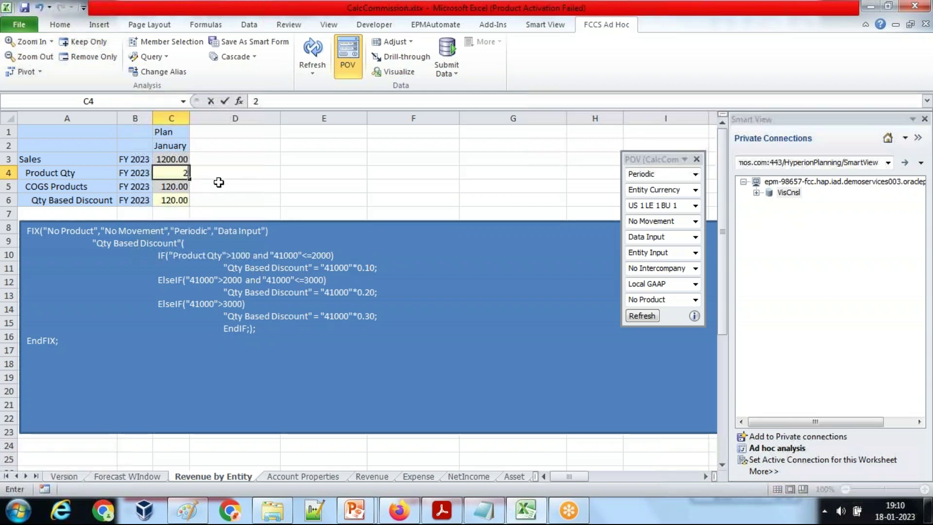
key(Return)
click(446, 56)
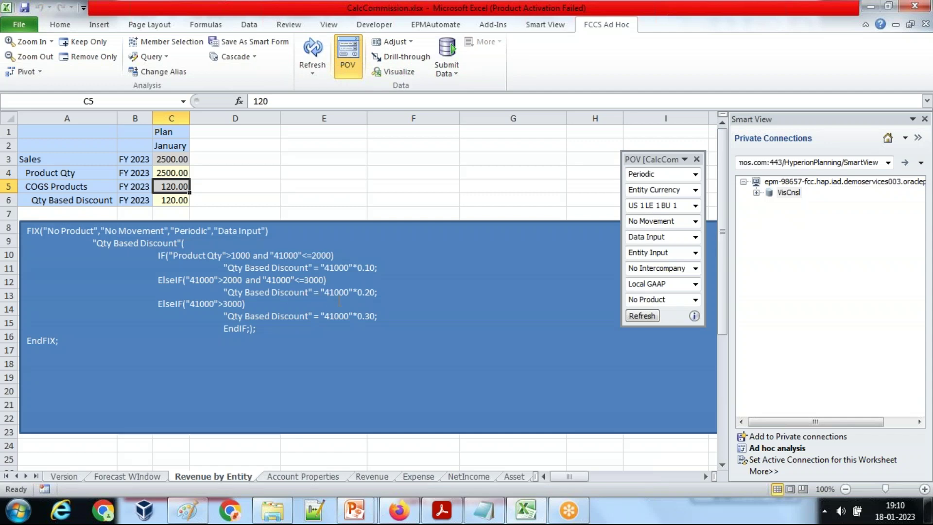
- Return to EPM Cloud in Firefox, reopen the Business Rules list and launch the CalcCommission rule again
key(alt+Tab)
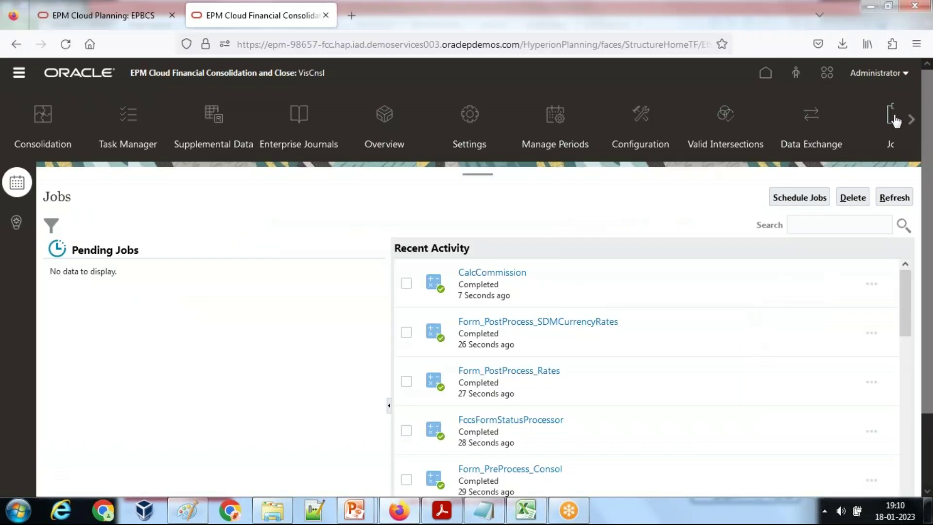
click(911, 119)
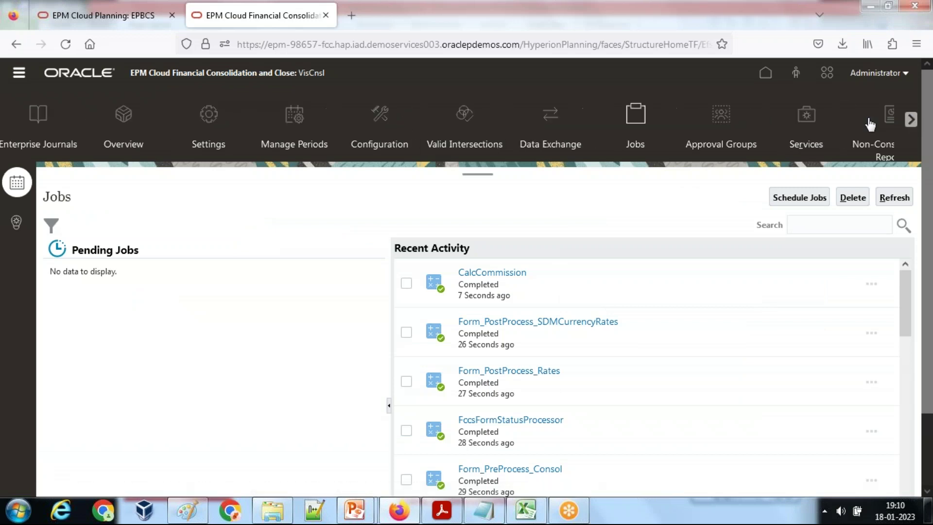
click(765, 73)
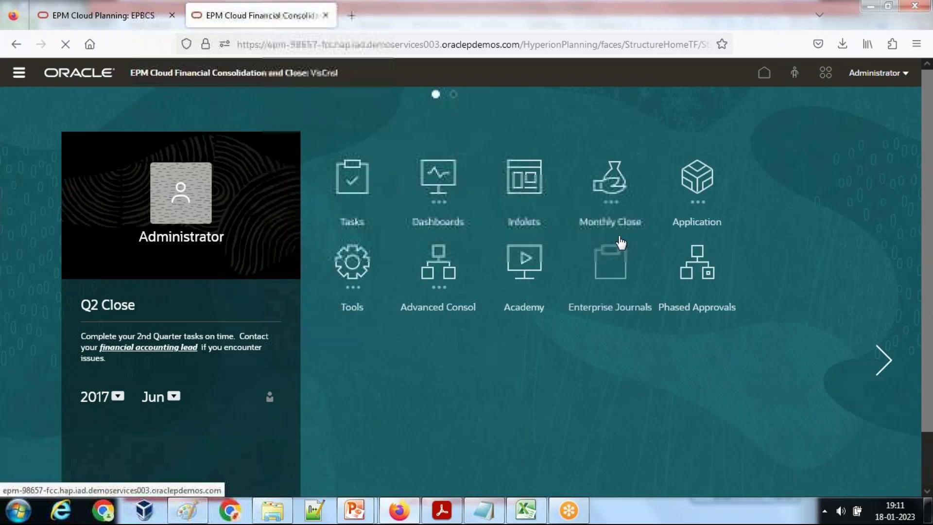
click(761, 235)
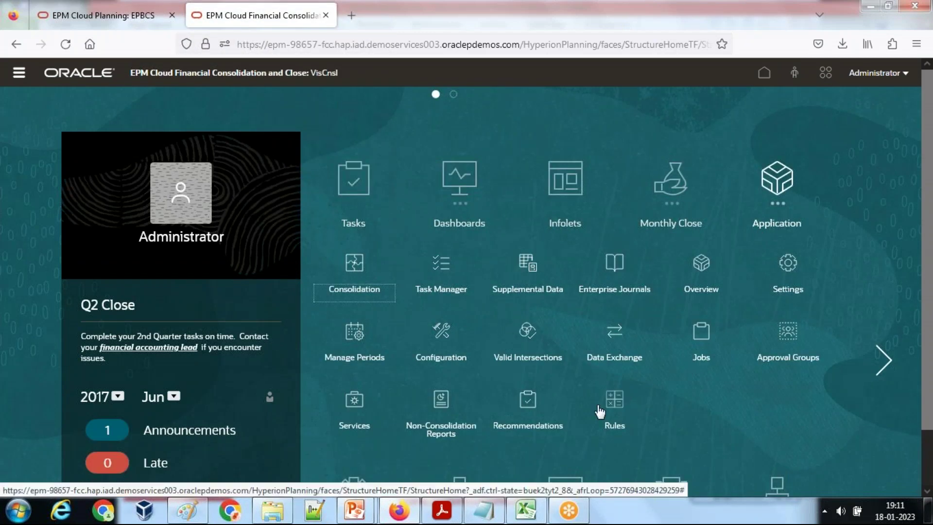
click(614, 404)
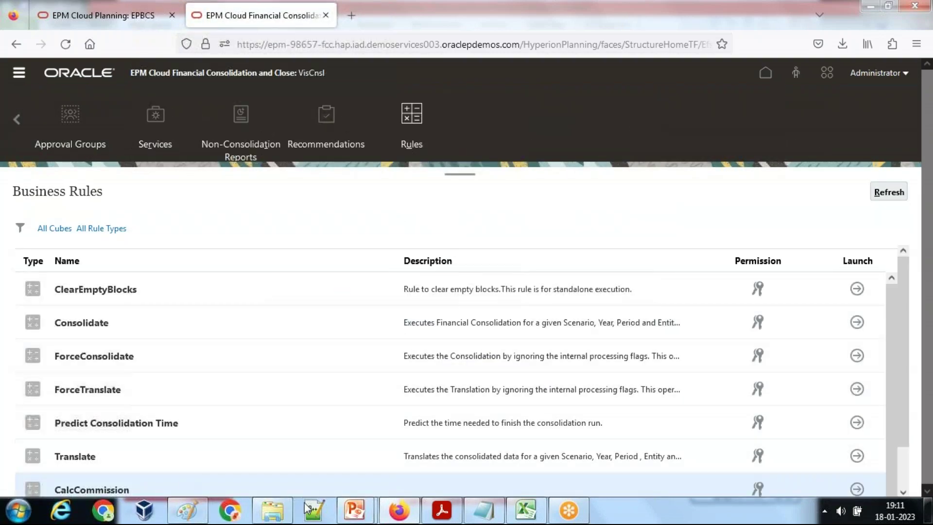
click(856, 489)
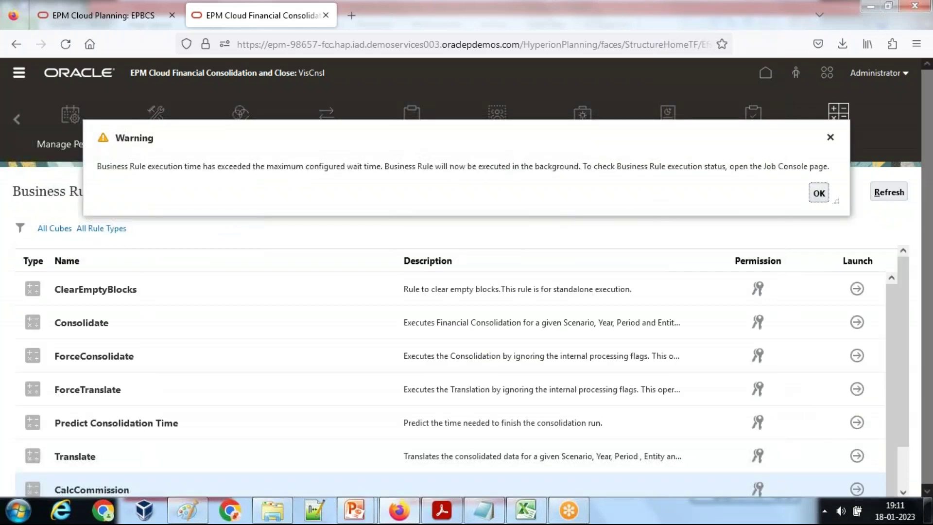
click(811, 193)
- Check the second CalcCommission run in the Jobs list and switch back to the Excel worksheet
click(411, 143)
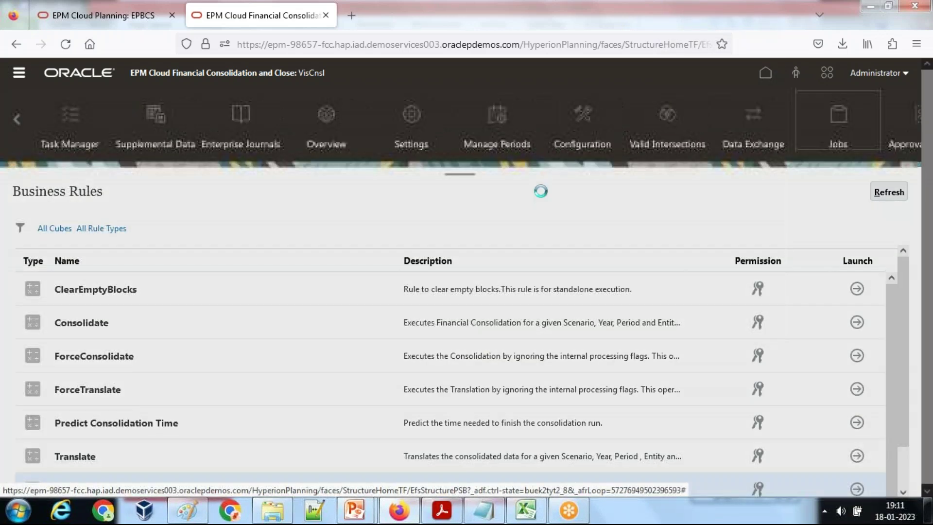
drag(459, 295, 507, 294)
key(alt+Tab)
click(395, 186)
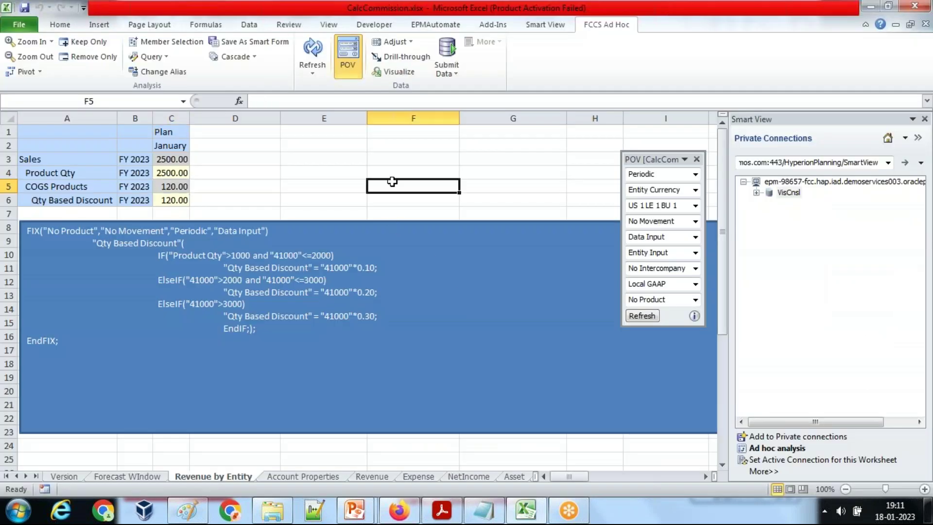
- Refresh the ad hoc grid to check the January Qty Based Discount, and return to the EPM Cloud home page in Firefox
click(311, 58)
click(171, 200)
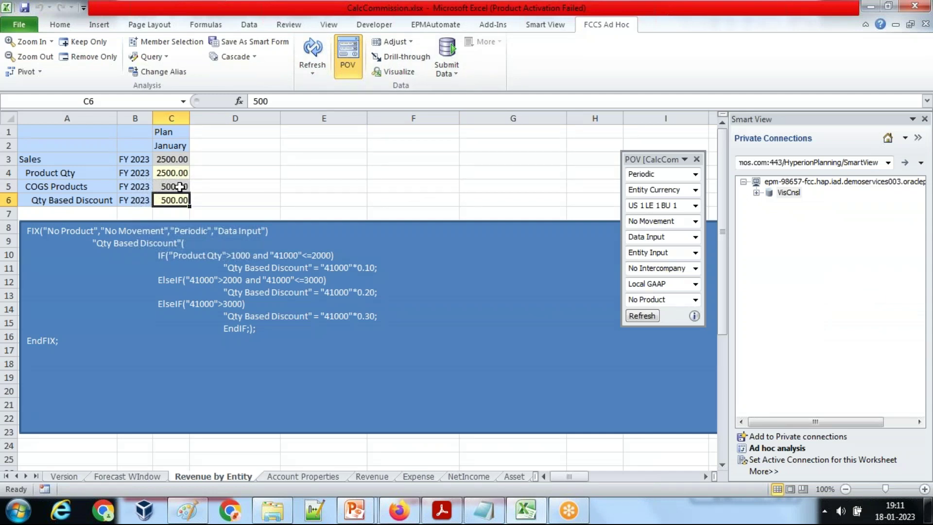
click(398, 510)
click(765, 72)
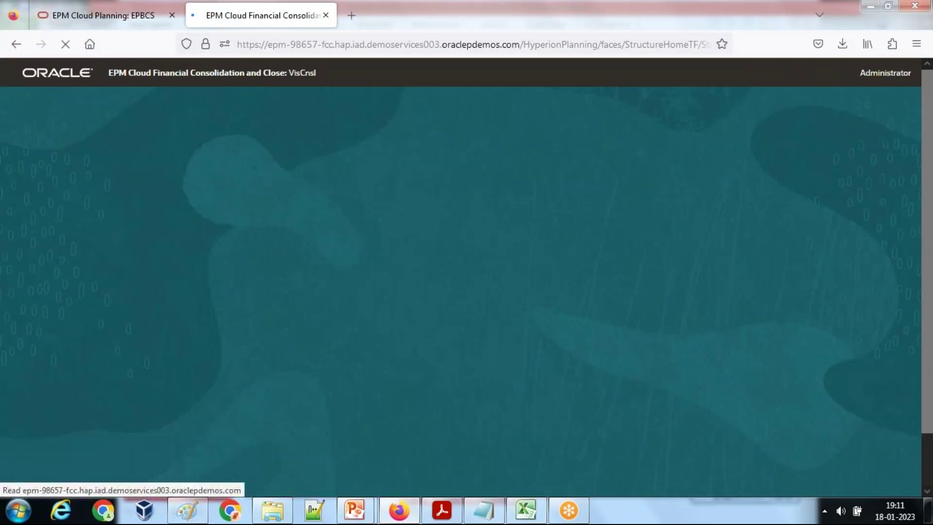
- Open the Rules page under Create and Manage from the Navigator and maximize the Calculation Manager window
click(19, 72)
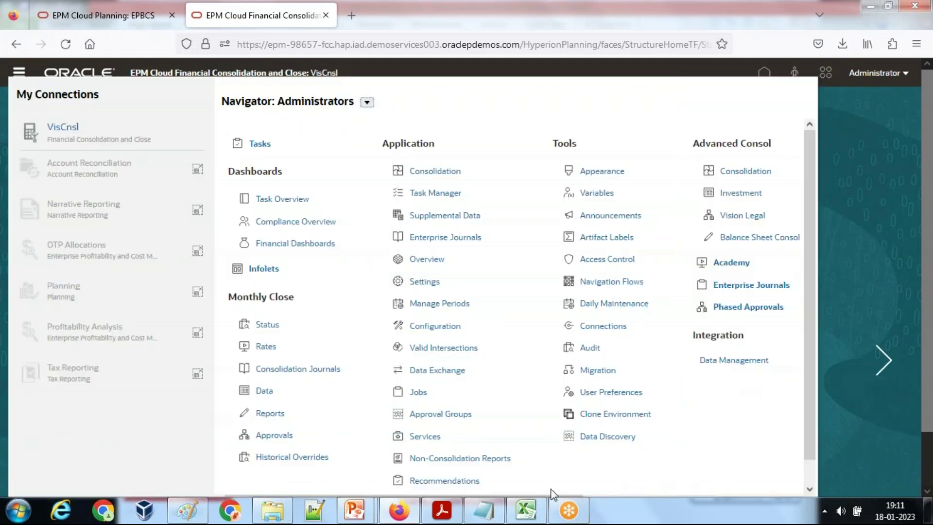
click(810, 484)
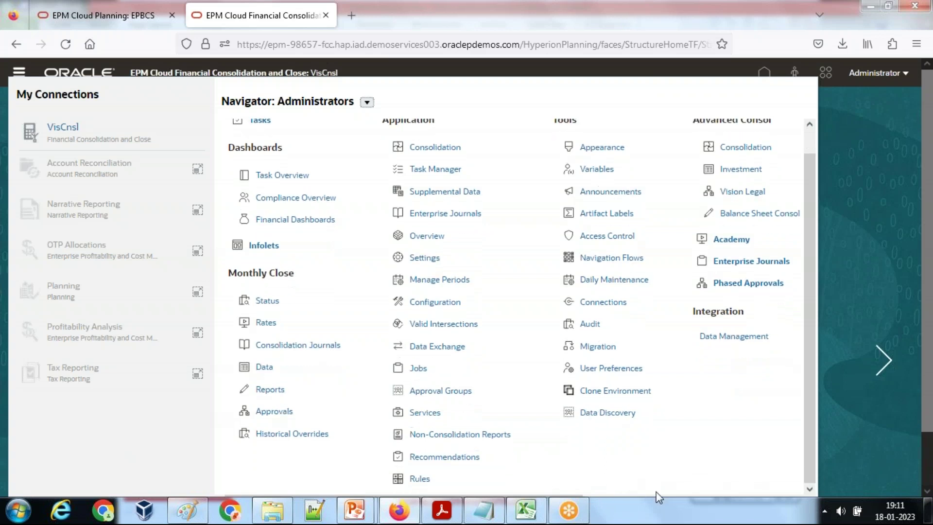
key(F11)
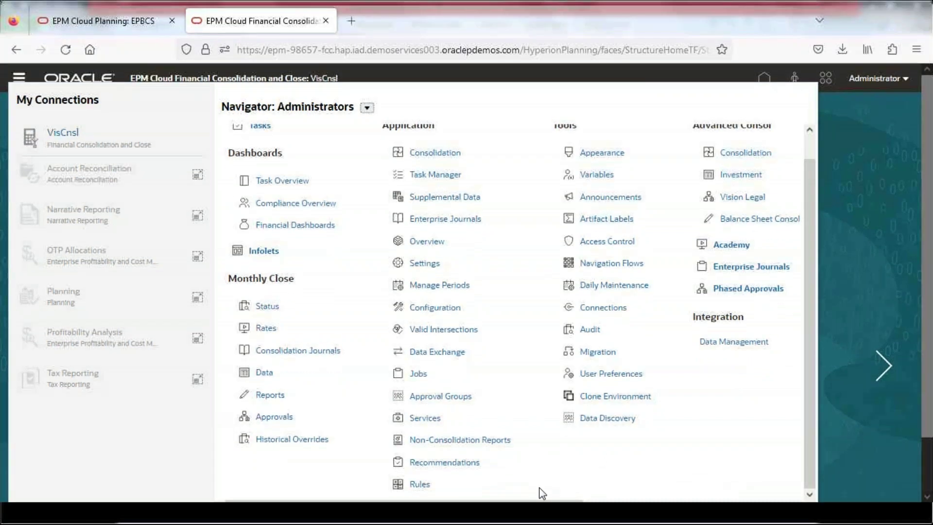
drag(517, 447, 719, 446)
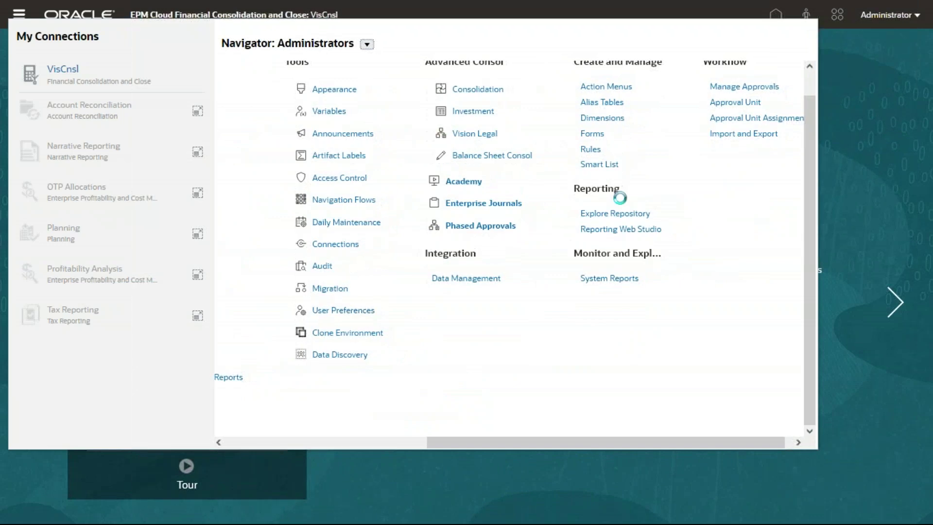
click(590, 149)
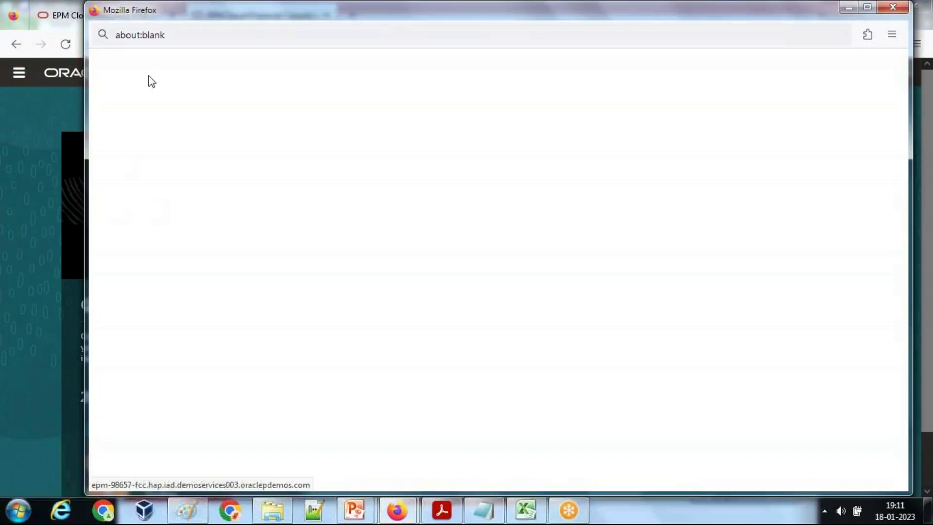
double_click(174, 16)
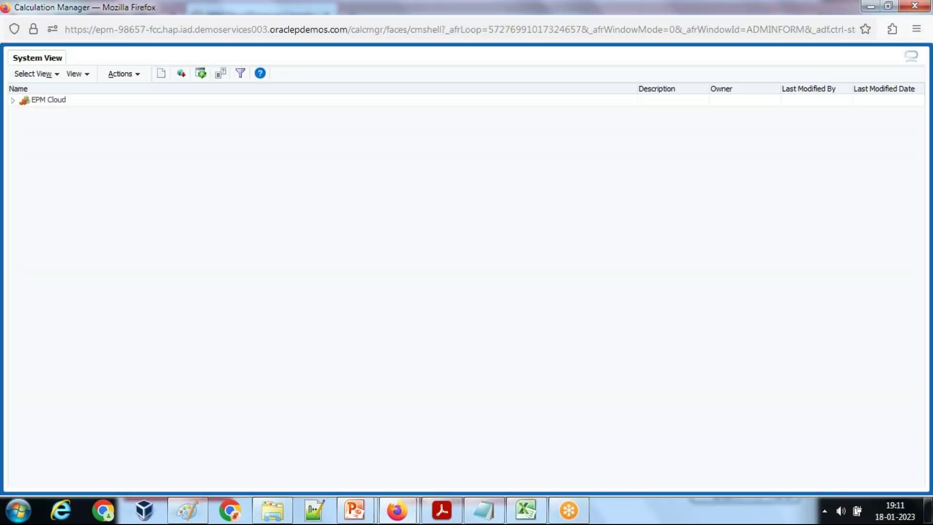
- Expand EPM Cloud, VisCnsl and the Consol cube in the System View to list its Rules
click(13, 101)
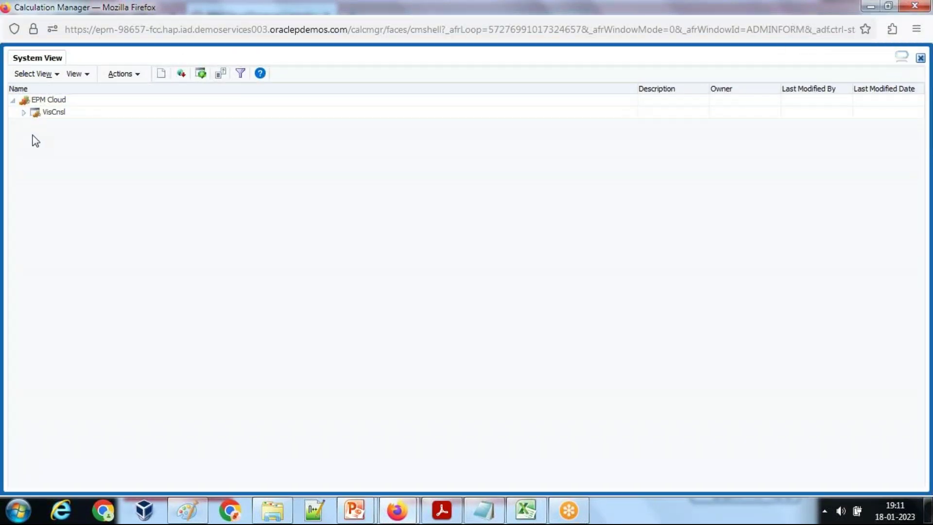
click(23, 112)
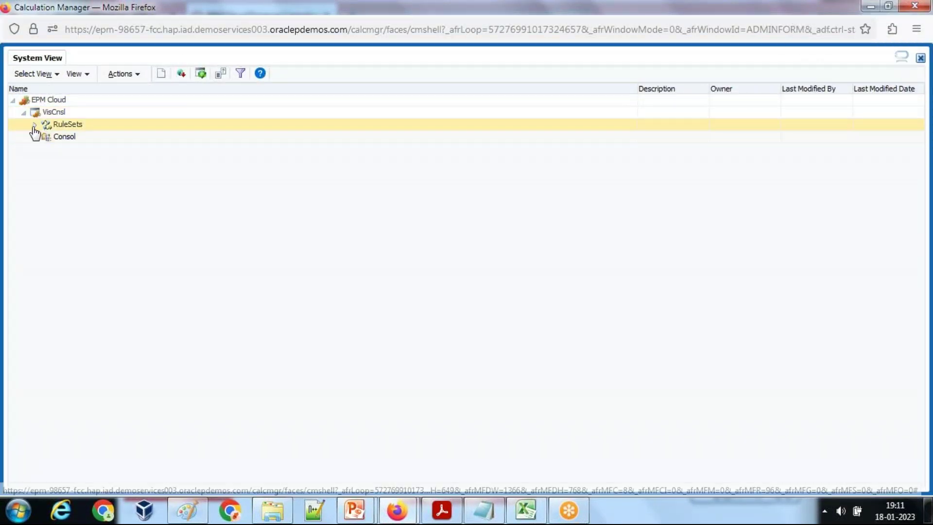
click(34, 137)
double_click(81, 148)
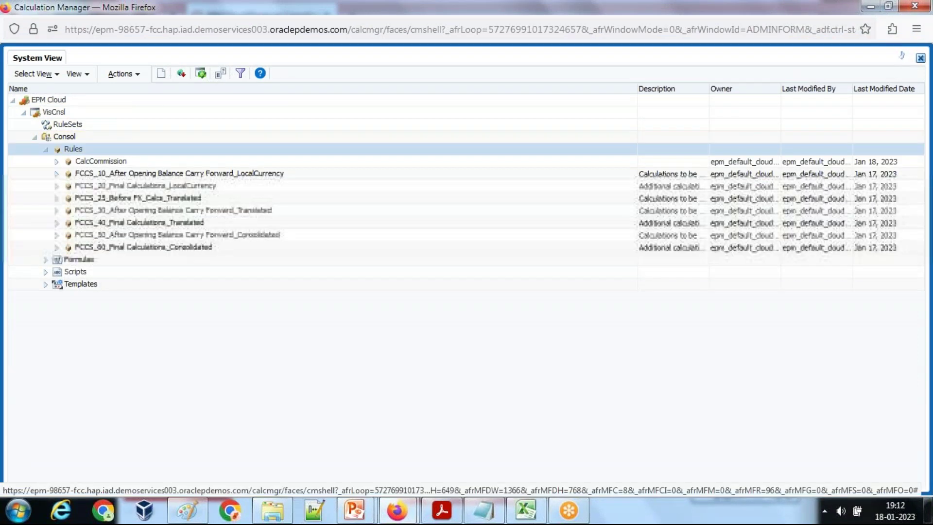
- Create a new rule named Calculate_Discount for the VisCnsl application and the Consol cube
right_click(86, 149)
click(104, 155)
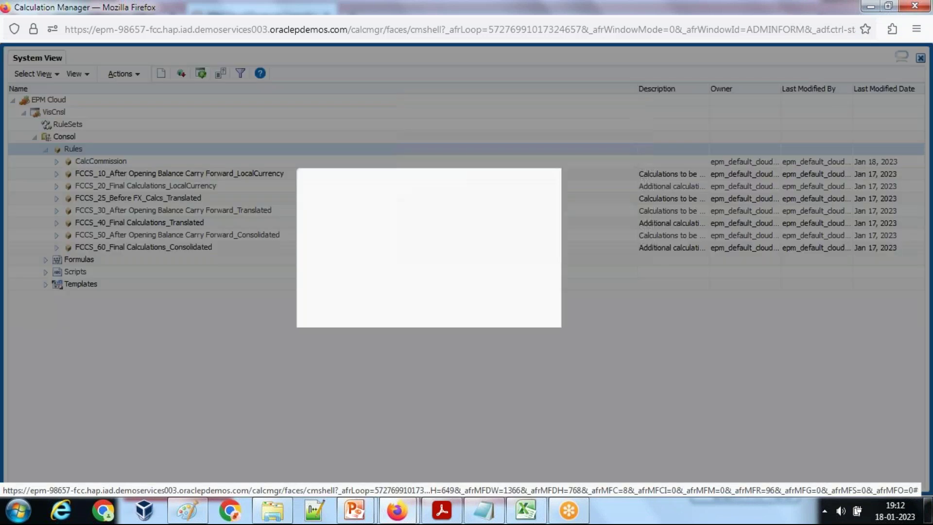
click(418, 210)
text(Calculate_Di)
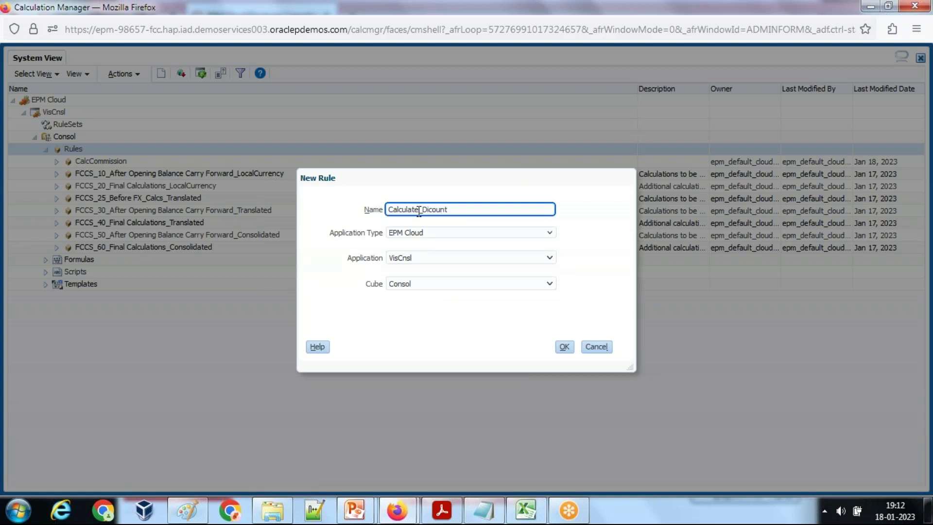
text(s)
click(564, 347)
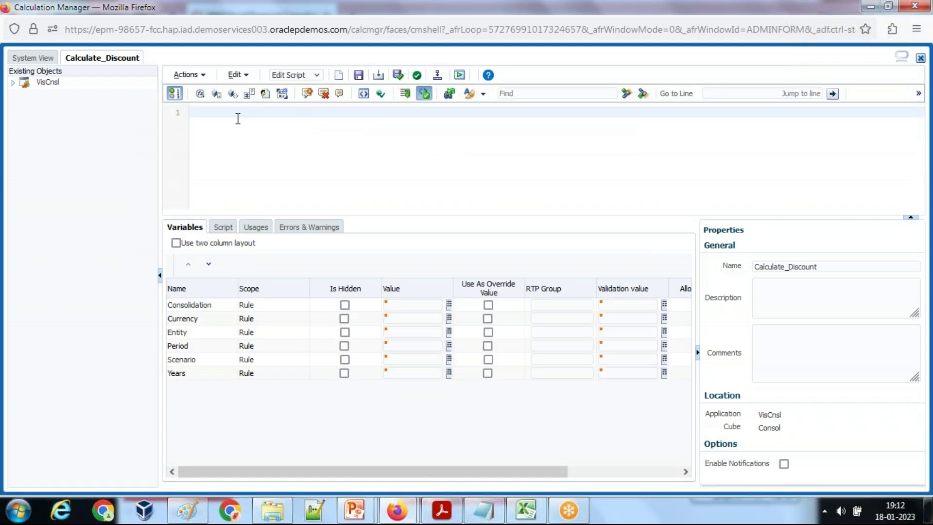
- Switch to Excel and copy the whole script from FIX to EndFIX out of the blue rectangle
click(526, 510)
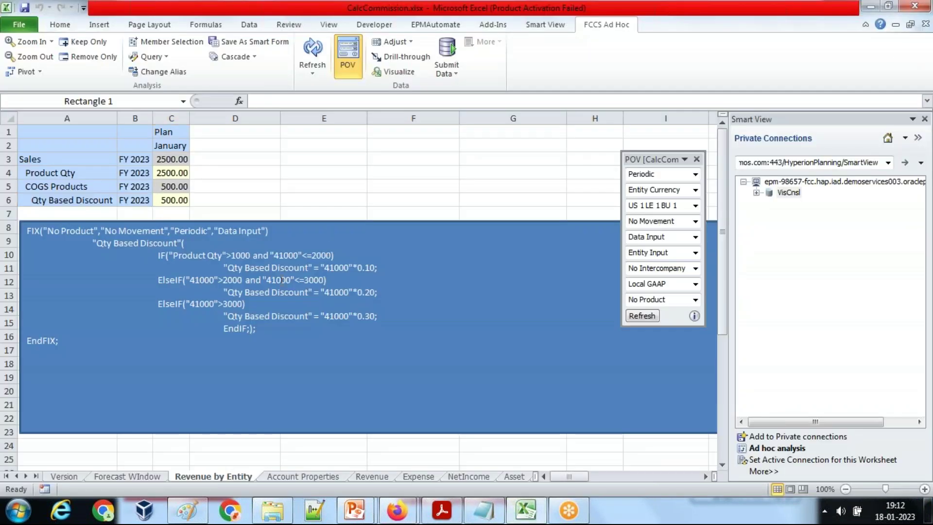
click(55, 242)
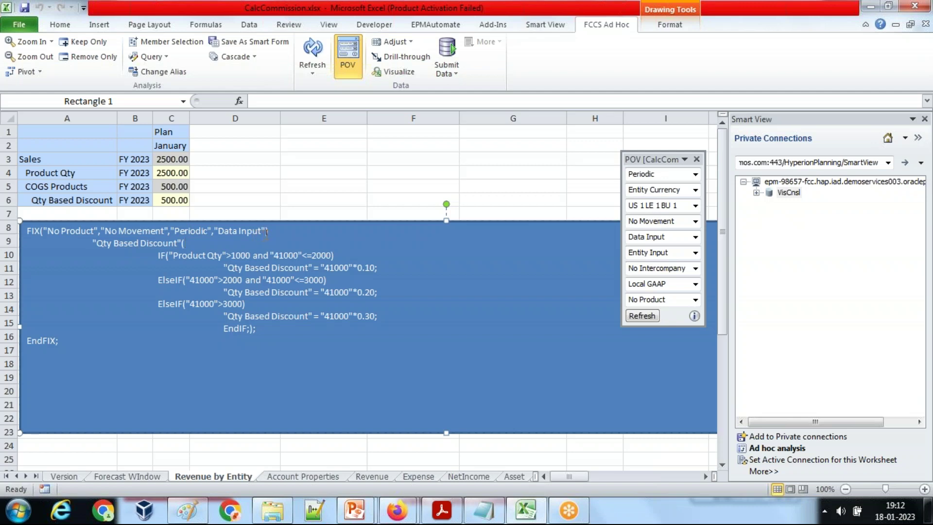
drag(278, 234, 25, 222)
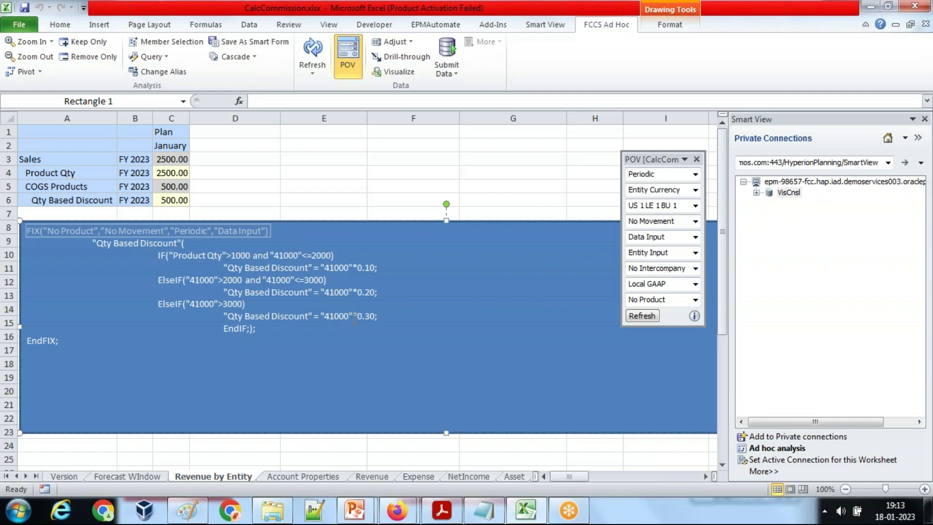
drag(47, 347, 7, 229)
key(ctrl+c)
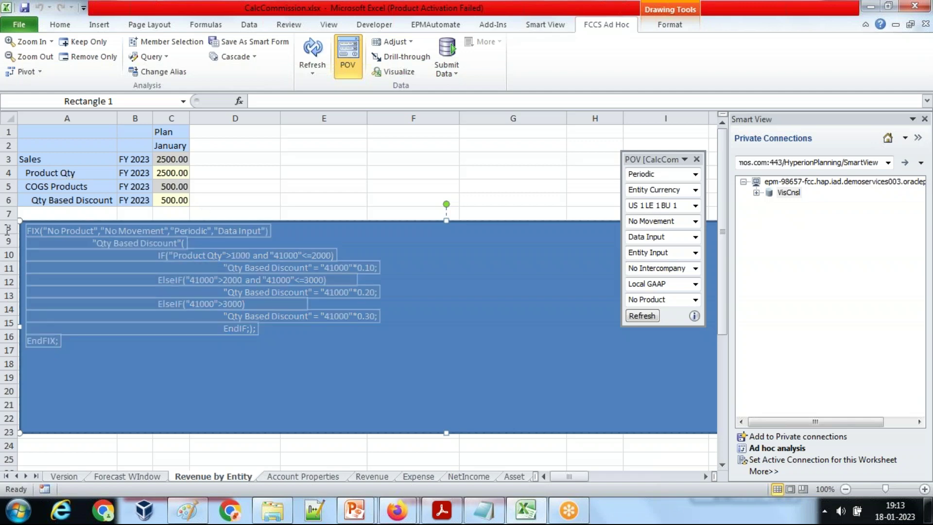
- Return to Calculation Manager, paste the script into the Calculate_Discount rule and enlarge the script editor to show all lines
click(405, 511)
click(456, 436)
key(ctrl+v)
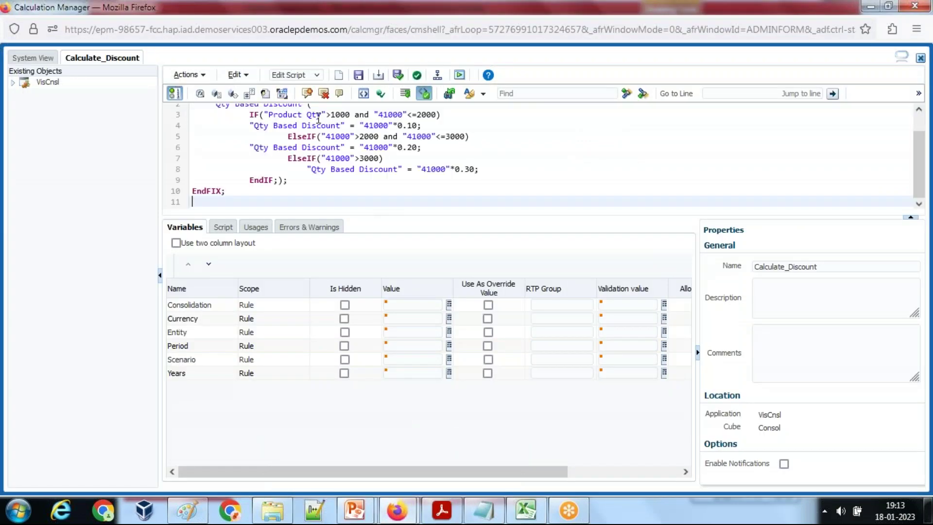
scroll(377, 164, up, 2)
drag(458, 226, 457, 293)
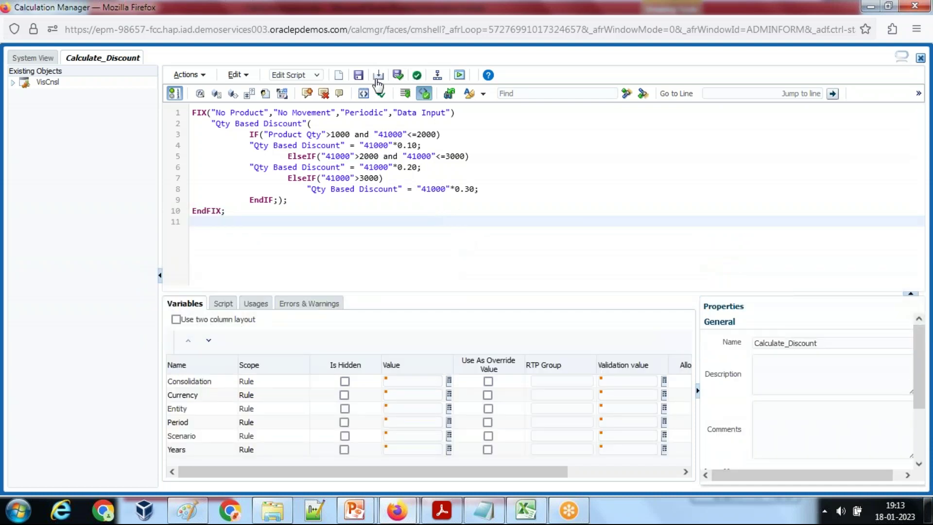
- Validate and save the Calculate_Discount rule and deploy it
click(395, 75)
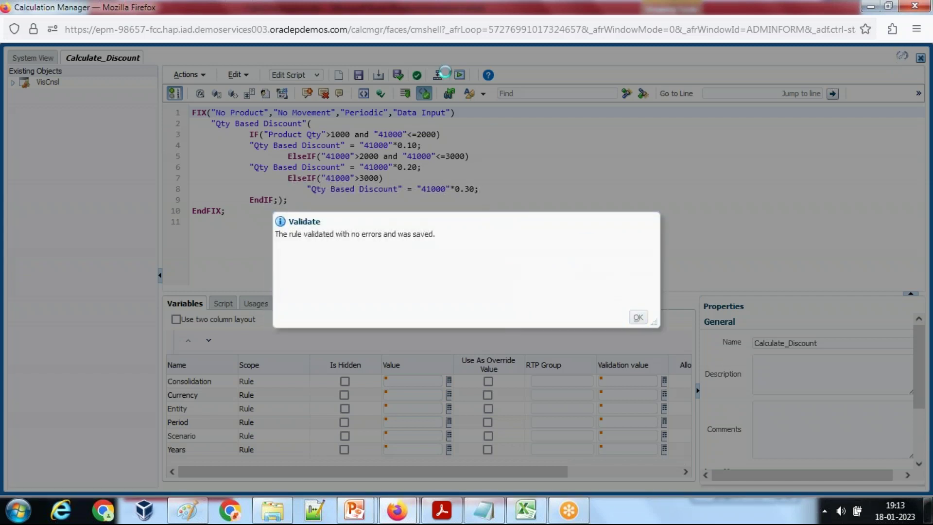
key(Return)
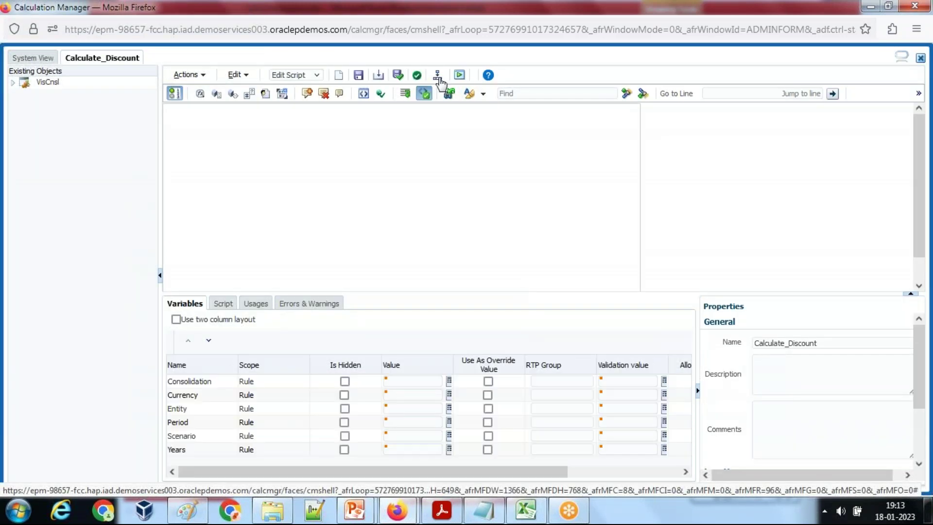
click(437, 76)
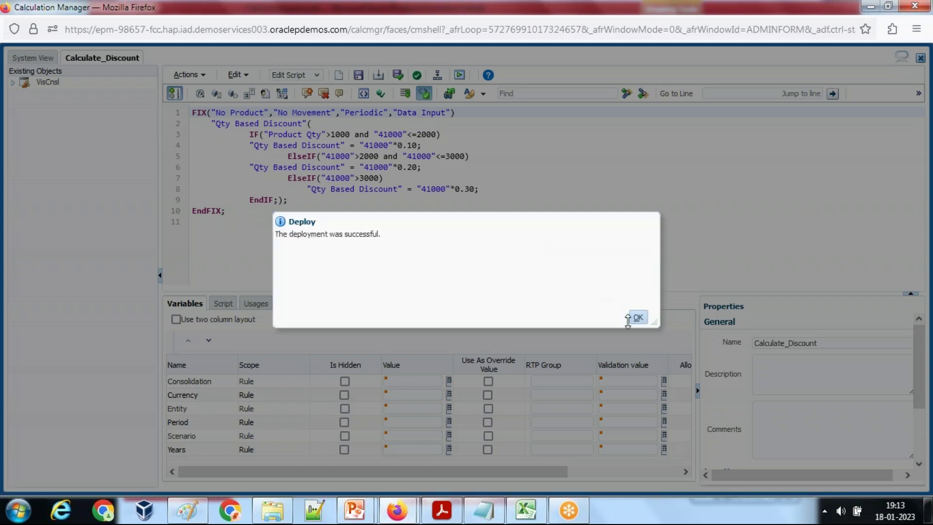
key(Return)
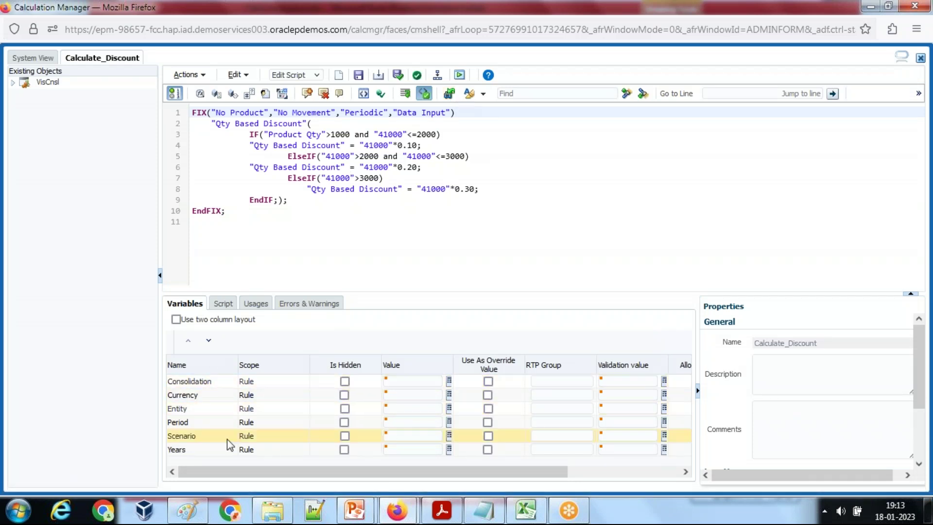
- Mark the Consolidation, Currency, Entity, Period, Scenario and Years variables of the rule as hidden
click(344, 381)
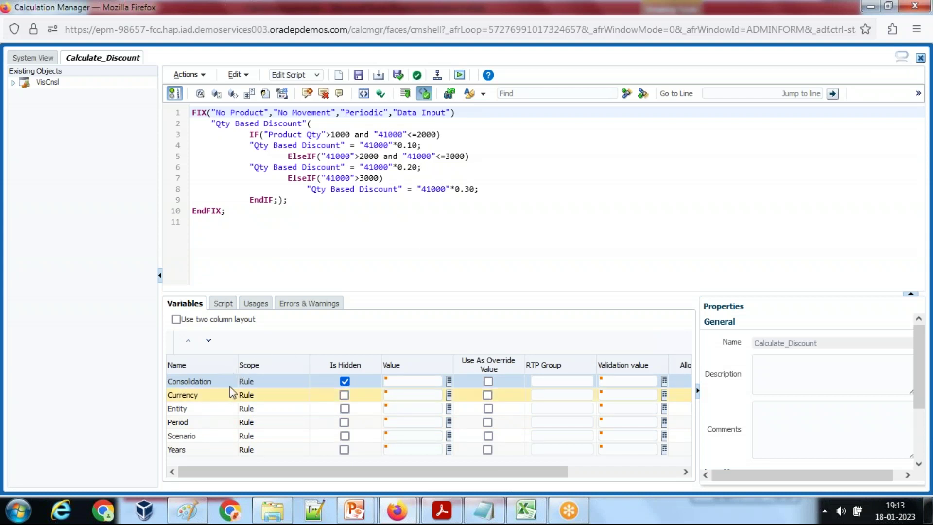
click(344, 394)
click(344, 408)
click(345, 421)
click(345, 435)
click(344, 449)
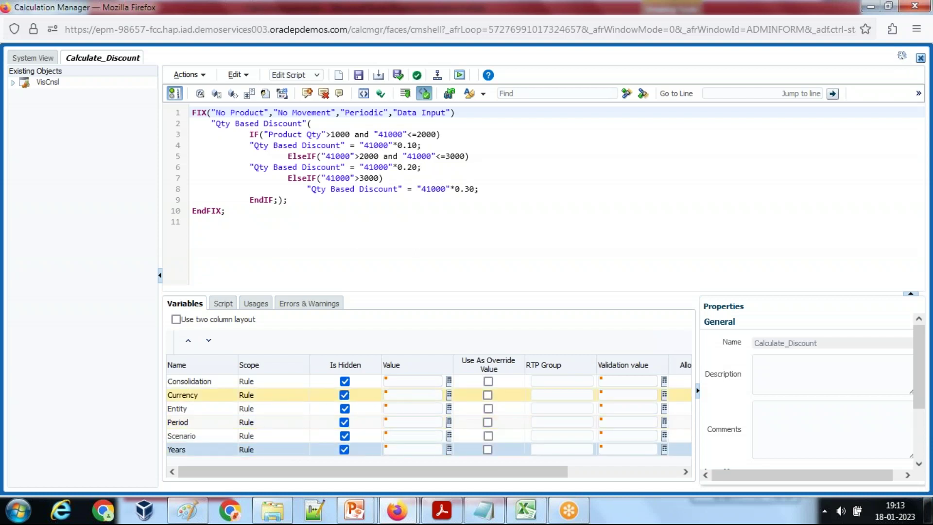
- Copy Entity Input from the Excel POV and enter it in double quotes as the Consolidation variable's value
click(526, 510)
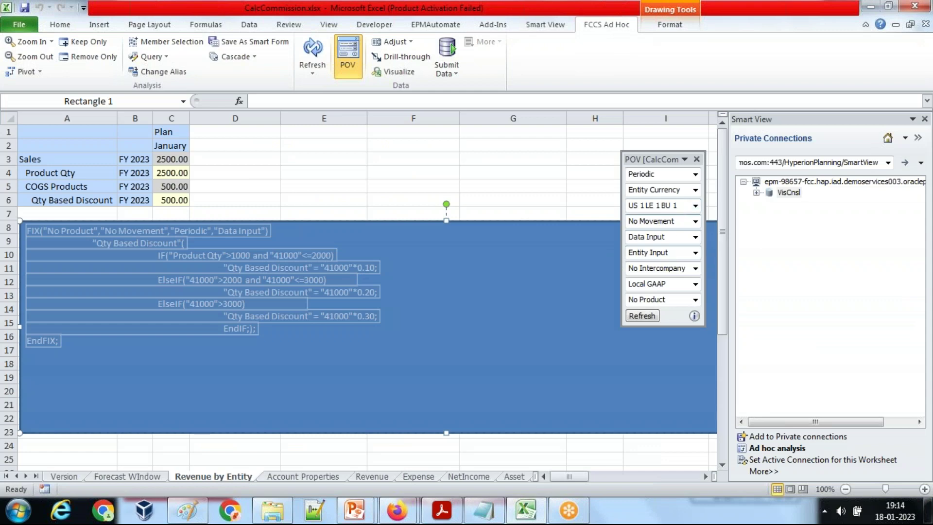
click(674, 252)
key(ctrl+c)
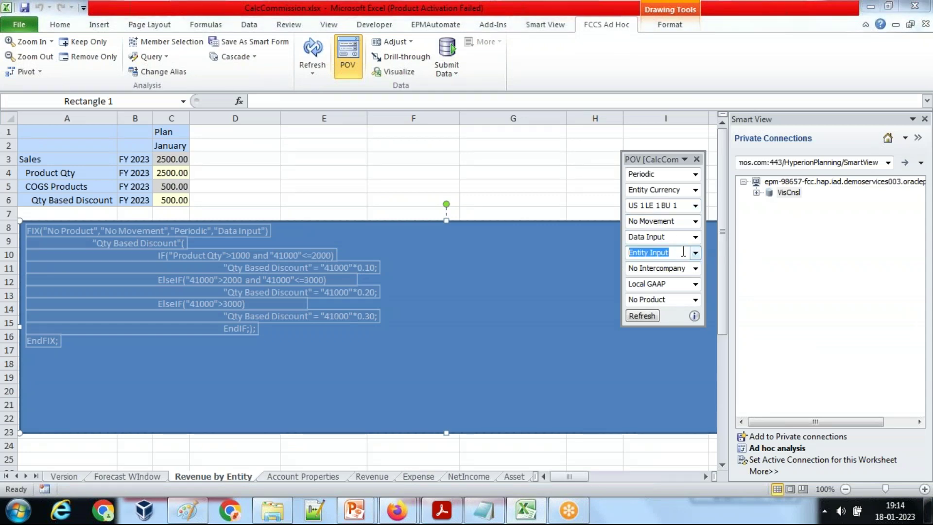
key(alt+Tab)
click(408, 381)
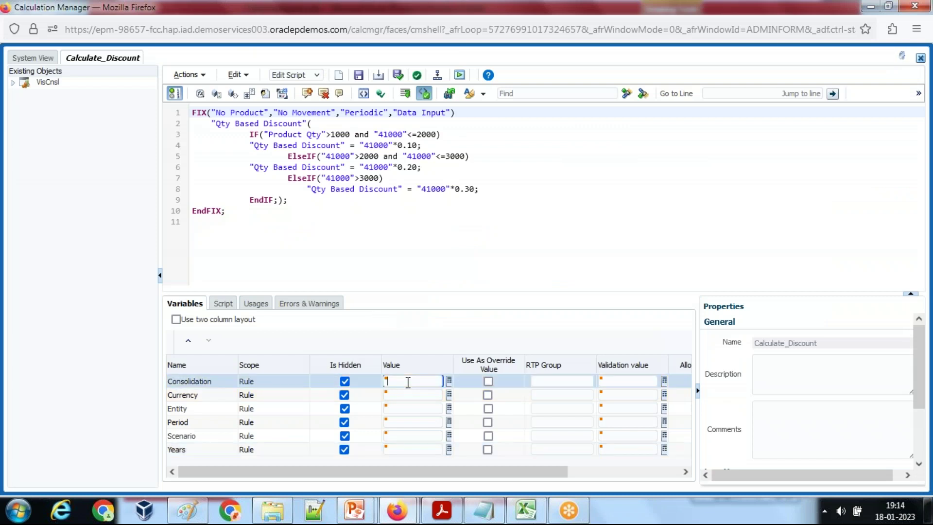
key(ctrl+v)
- Take Entity Currency from the Excel POV and set the Currency variable's value to "Entity Currency" in double quotes
key(alt+Tab)
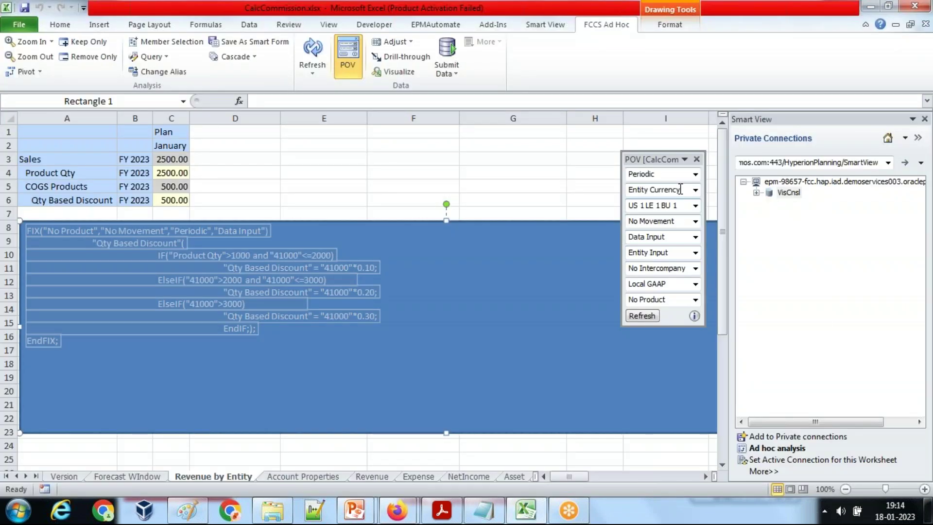
click(680, 189)
key(alt+Tab)
click(406, 396)
text("Entity Currency")
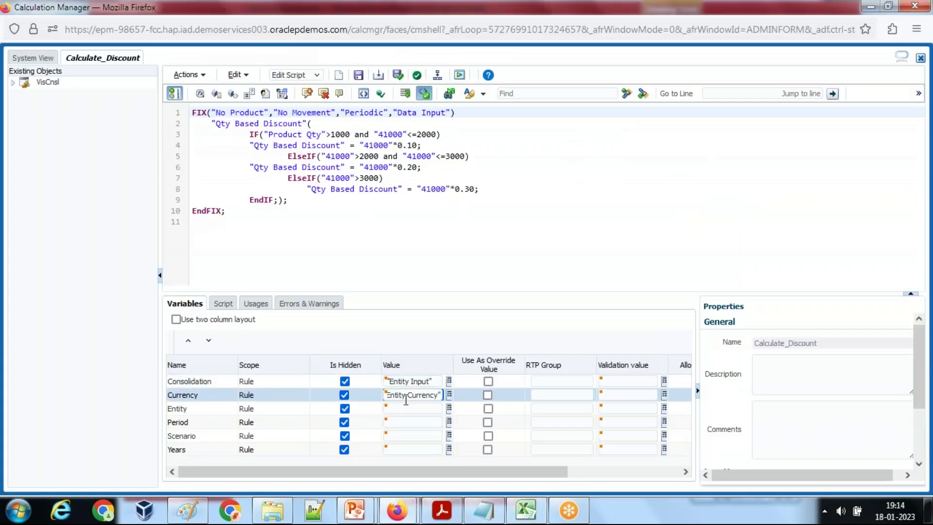
- Copy US 1 LE 1 BU 1 from the Excel POV, enter it in quotes as the Entity variable's value and return to Excel
click(406, 408)
key(alt+Tab)
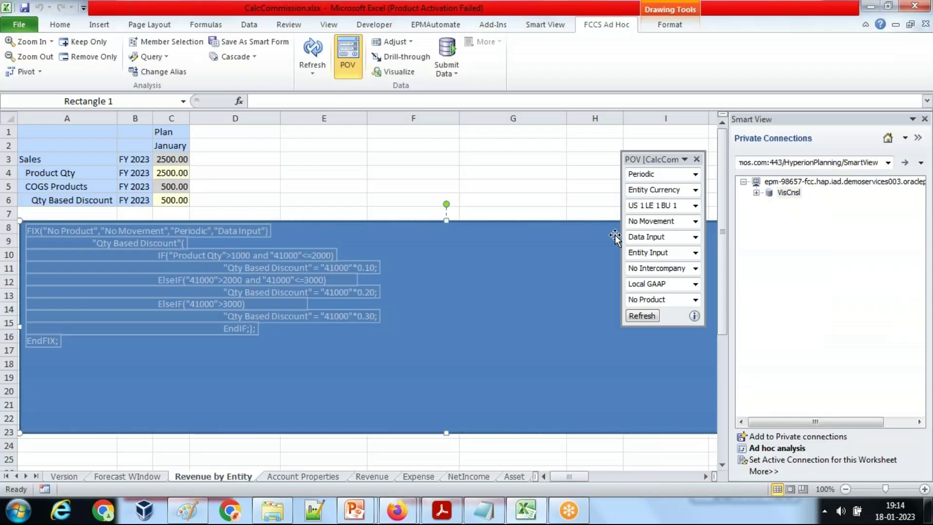
triple_click(682, 204)
key(ctrl+c)
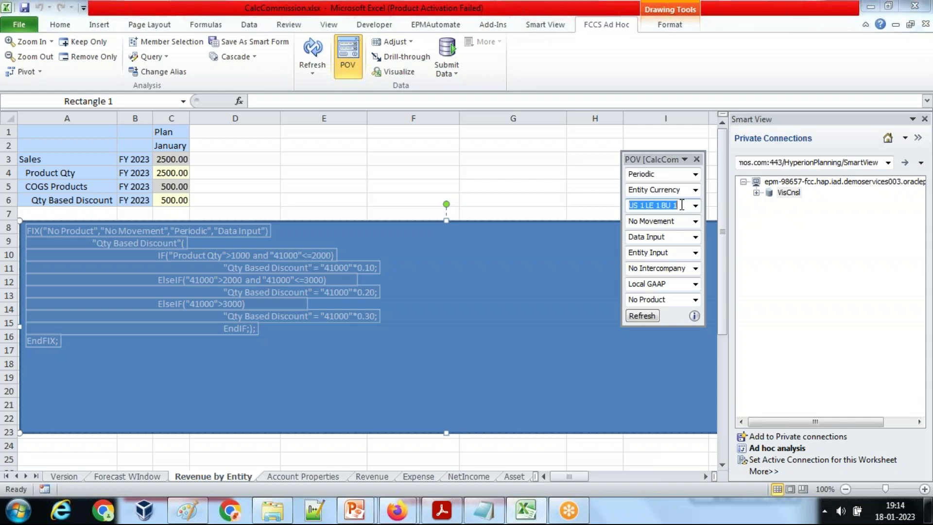
key(alt+Tab)
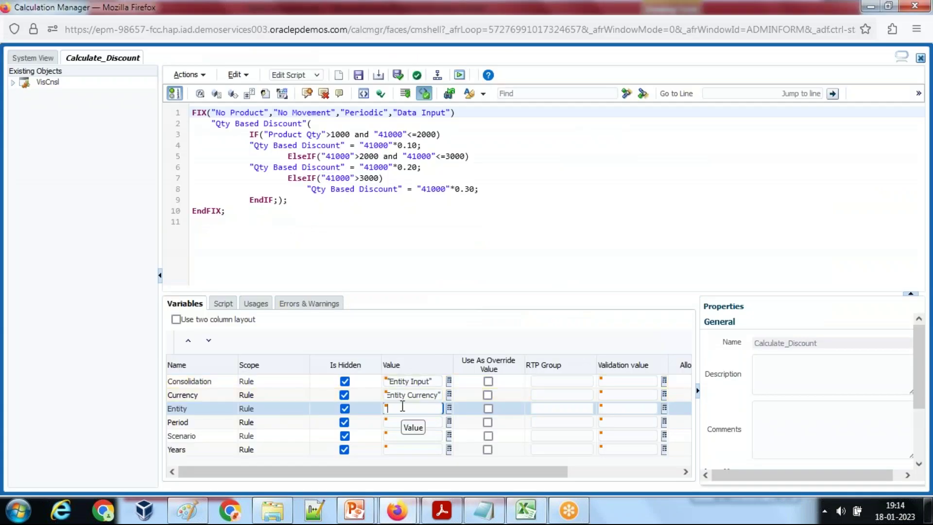
text(")
key(ctrl+v)
key(alt+Tab)
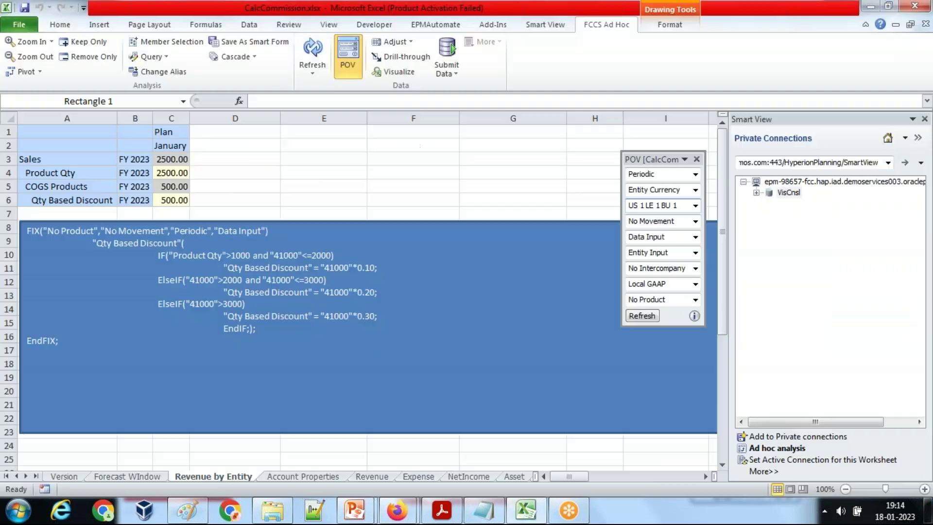
- Copy January from the period cell in Excel and enter it with an opening double quote as the Period variable's value
click(197, 146)
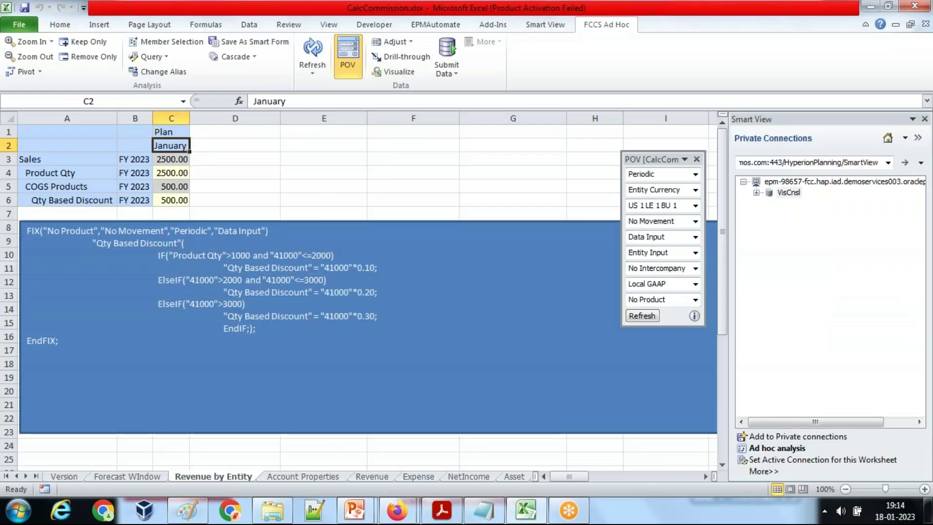
drag(309, 100, 252, 101)
key(ctrl+c)
key(alt+Tab)
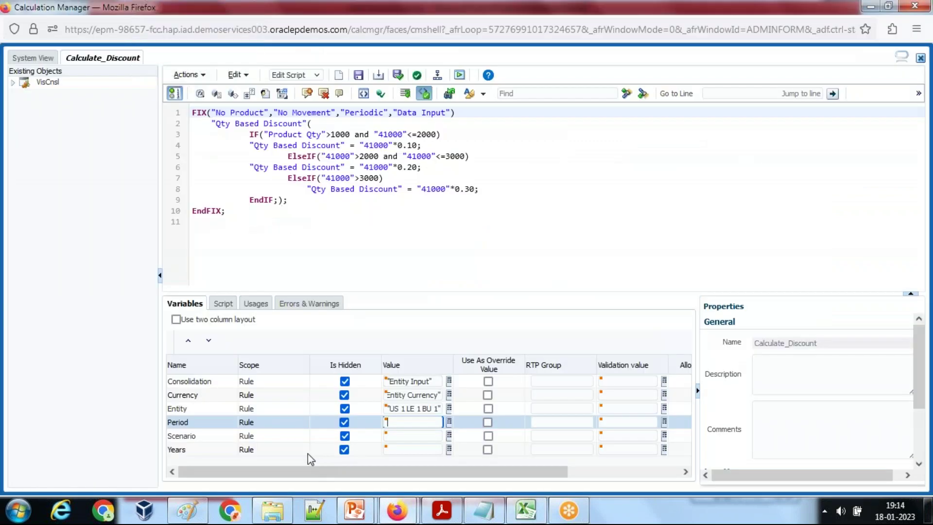
click(394, 421)
text(")
key(ctrl+v)
key(alt+Tab)
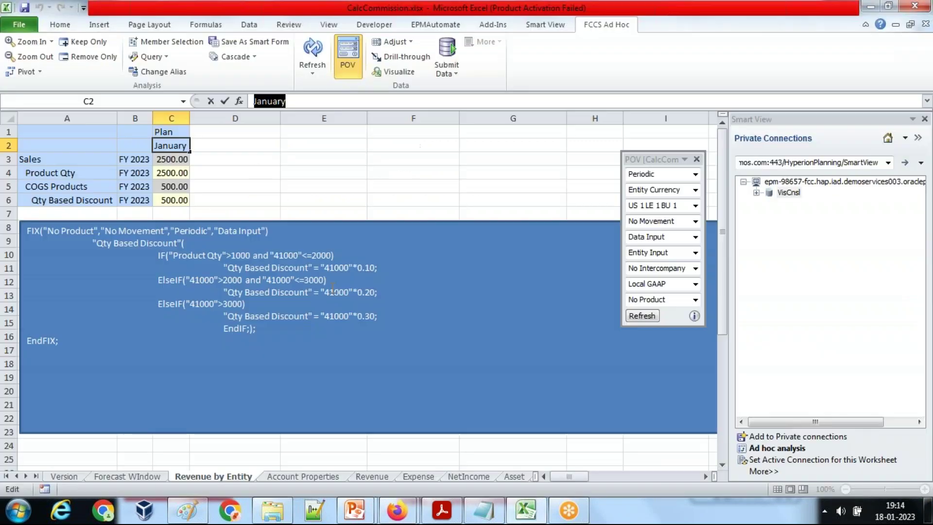
- Copy Plan from the scenario cell in Excel and enter it with an opening double quote as the Scenario variable's value
click(170, 132)
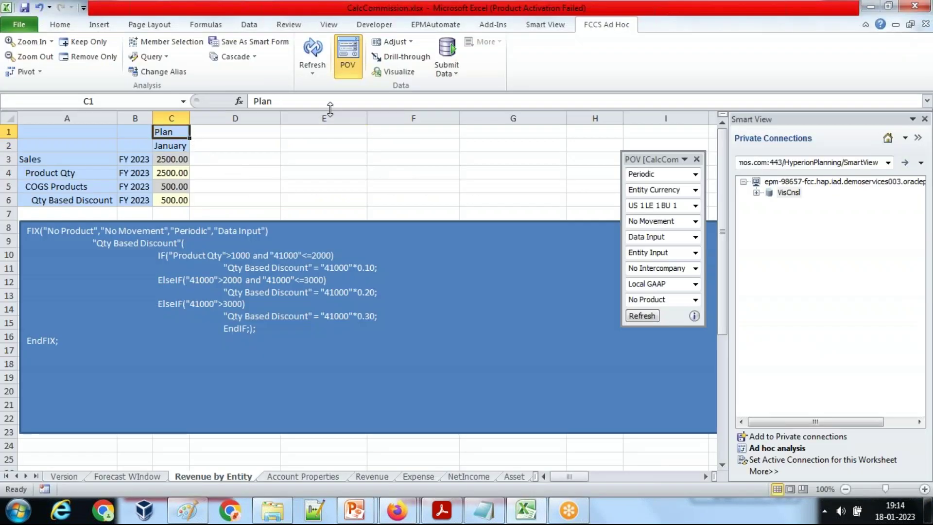
drag(312, 102, 229, 104)
key(ctrl+c)
key(alt+Tab)
click(408, 435)
text("January)
key(ctrl+v)
- Check the year member in the Excel grid and set the Years variable's value to "FY23" in double quotes
click(407, 449)
key(alt+Tab)
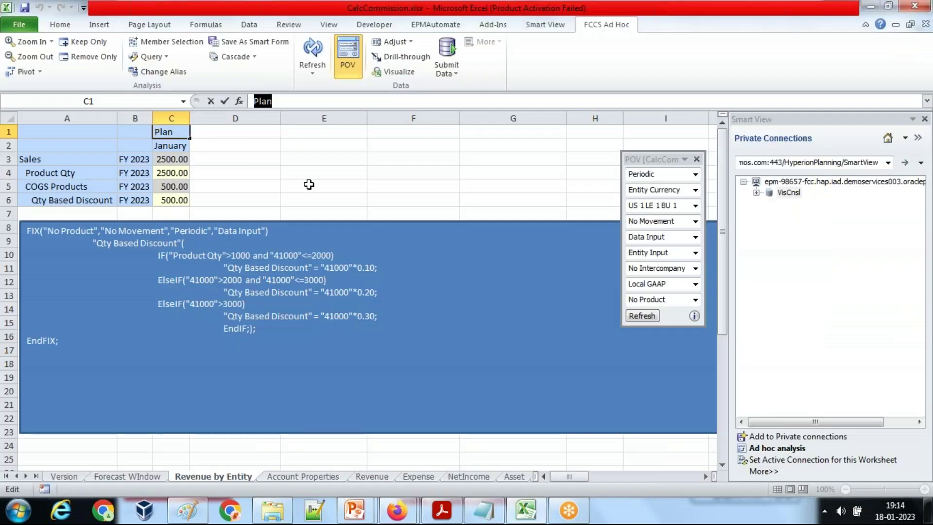
click(137, 166)
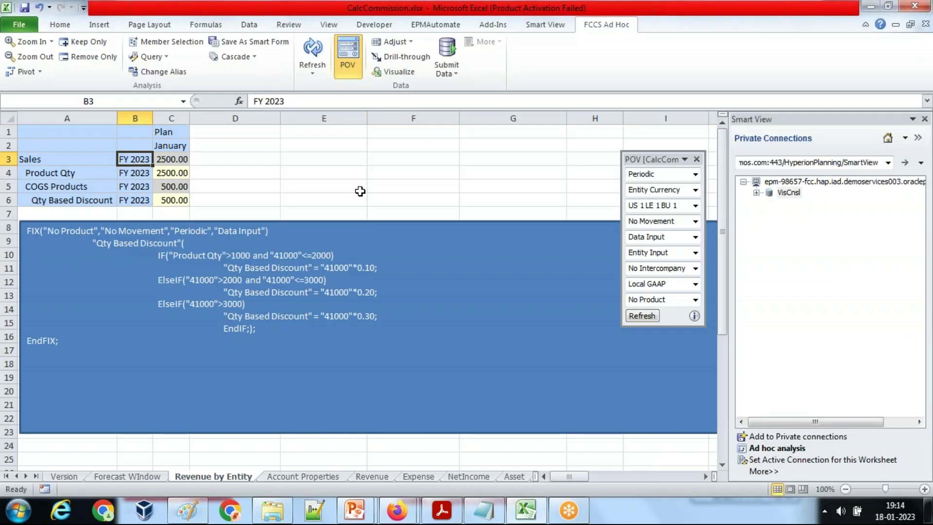
key(alt+Tab)
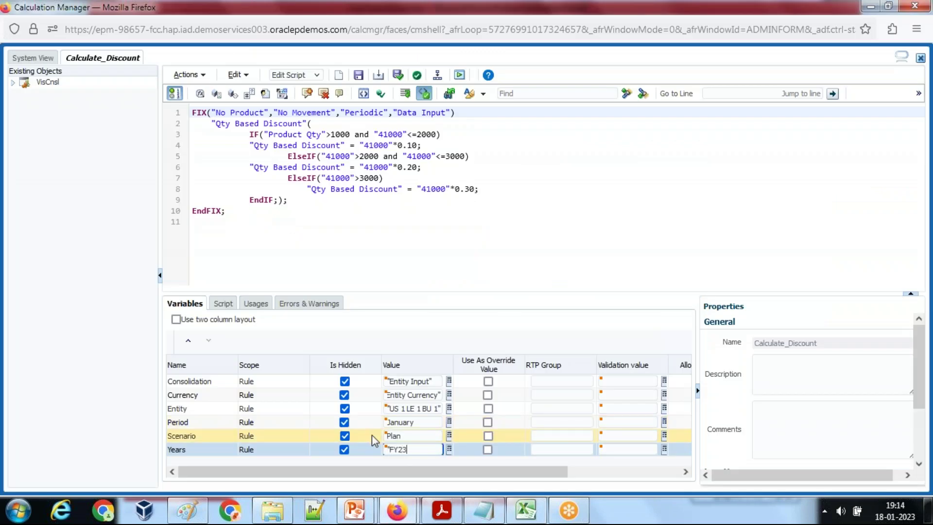
- Validate and save the Calculate_Discount rule, and deploy it
click(398, 76)
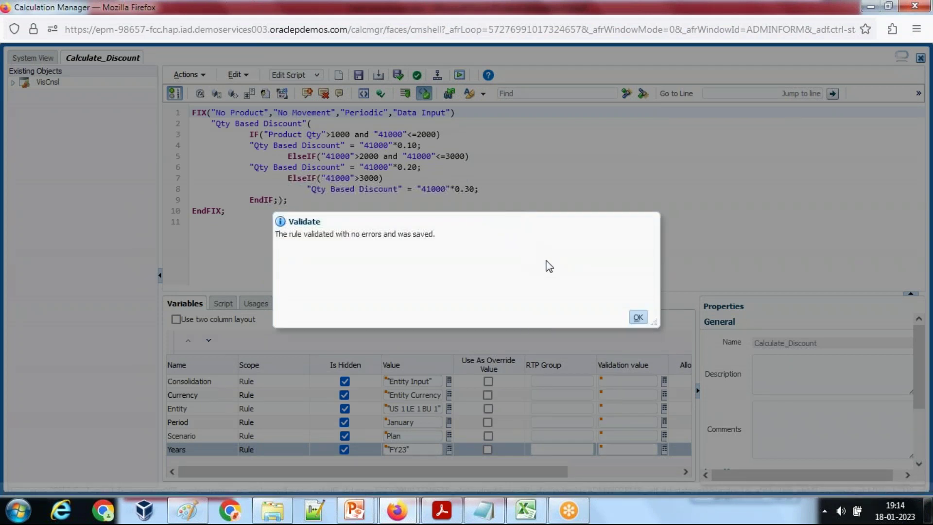
click(637, 316)
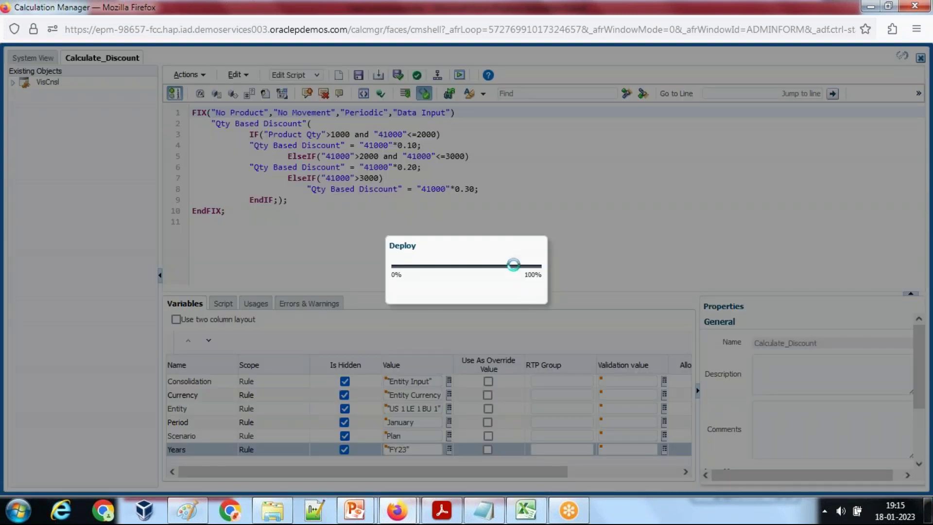
click(637, 318)
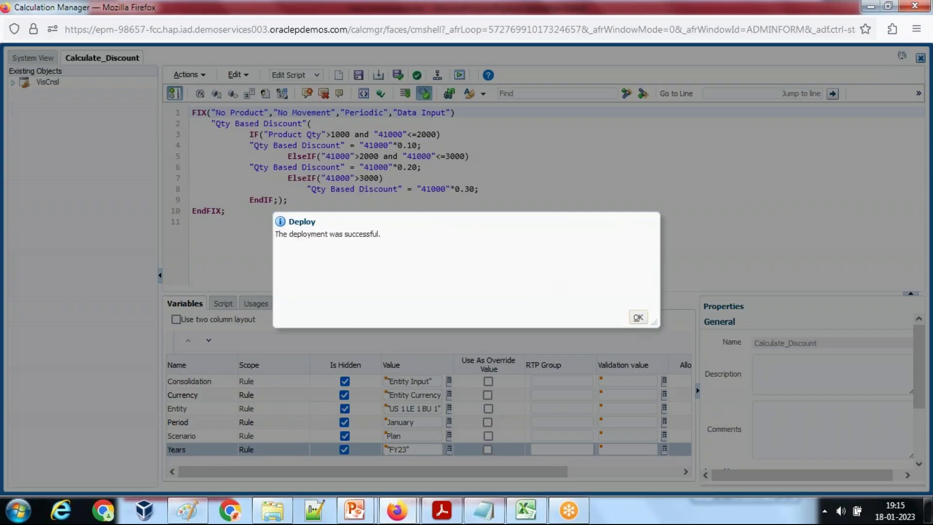
- Switch to Excel, set the January Product Qty to 1500 and try to submit the data
click(526, 510)
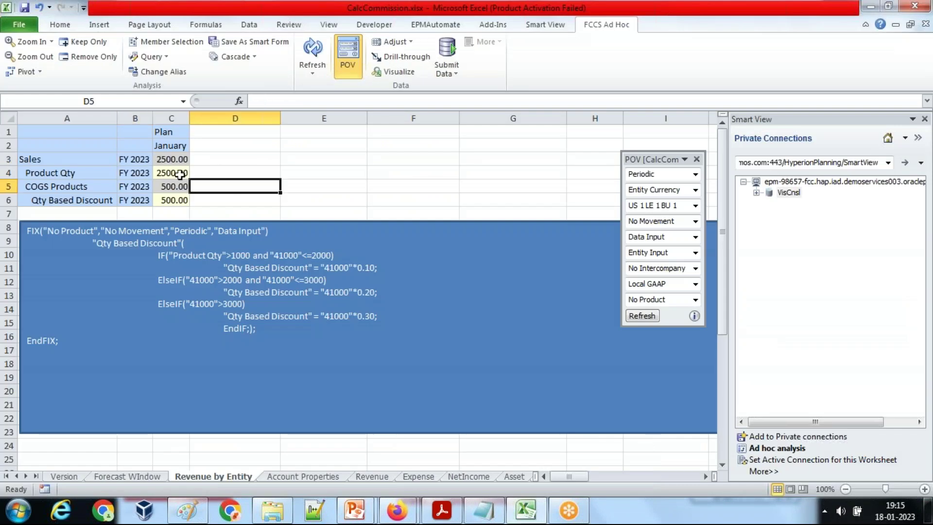
click(178, 173)
text(1000)
key(Return)
click(171, 173)
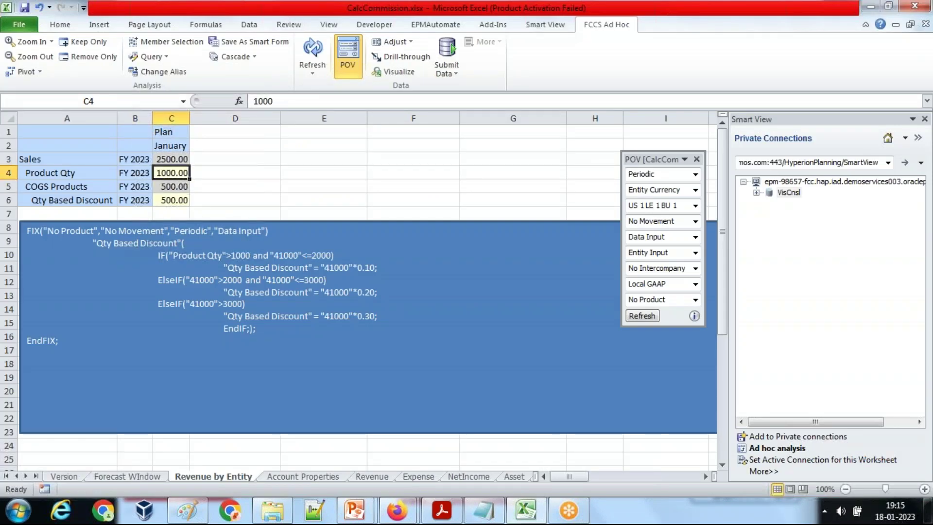
text(1500)
key(Return)
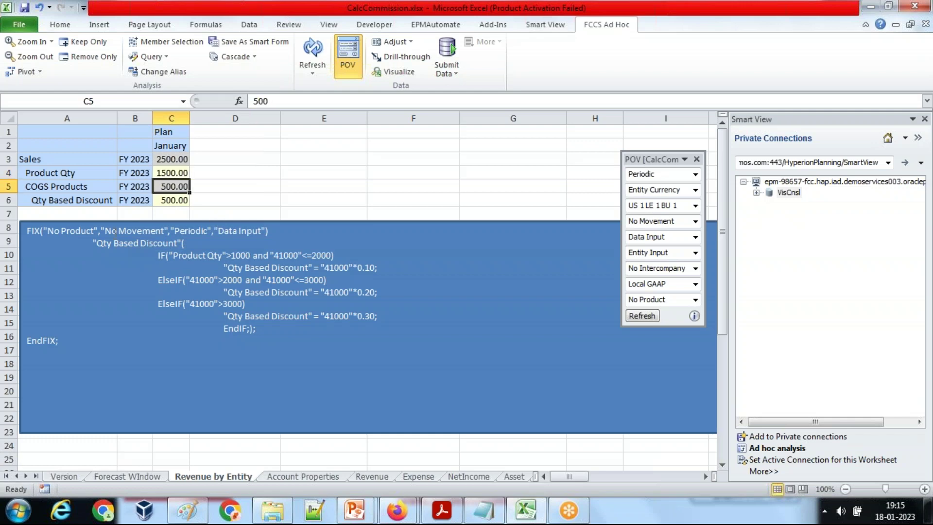
click(447, 49)
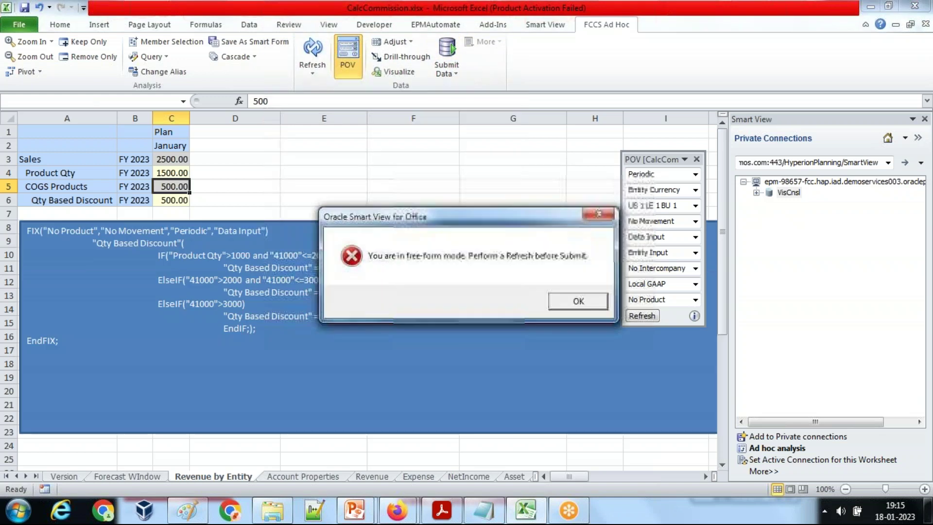
click(578, 301)
click(413, 173)
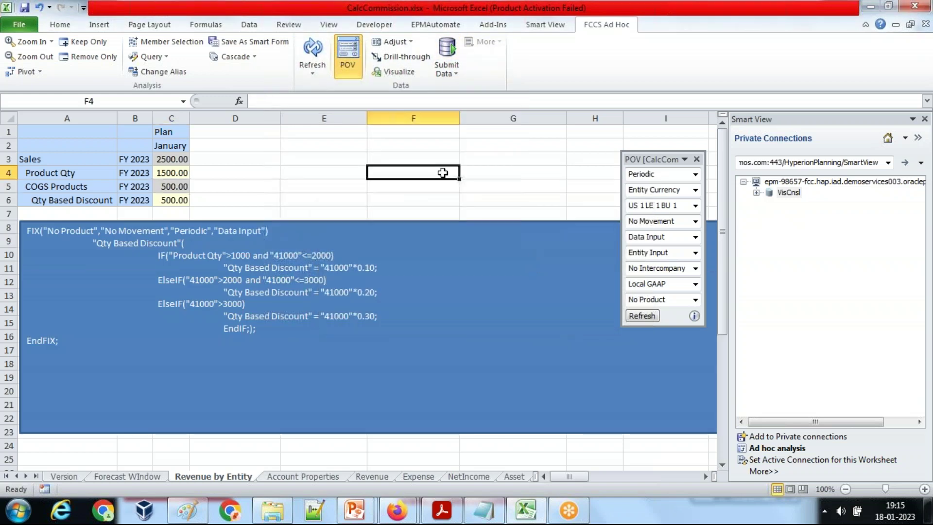
- Refresh the ad hoc grid, enter 1500 as the January Product Qty again and submit the data
click(312, 54)
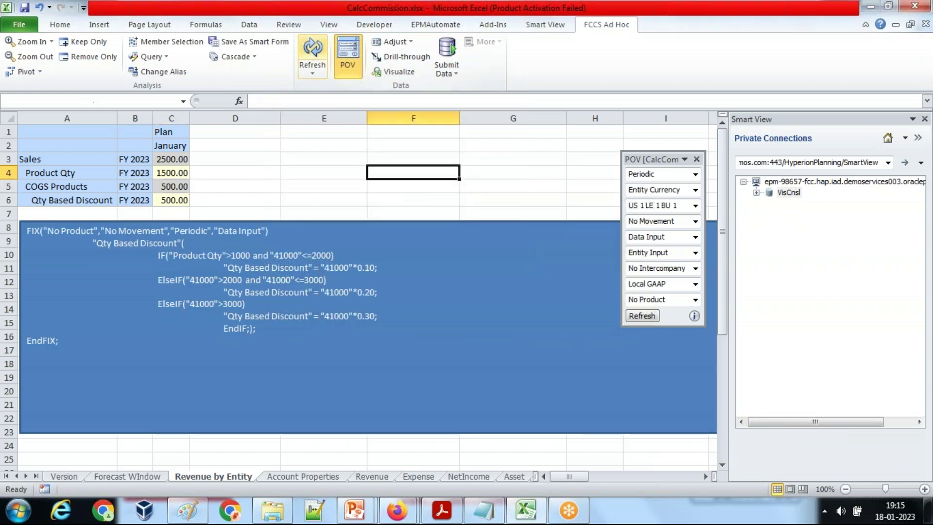
click(176, 173)
text(1)
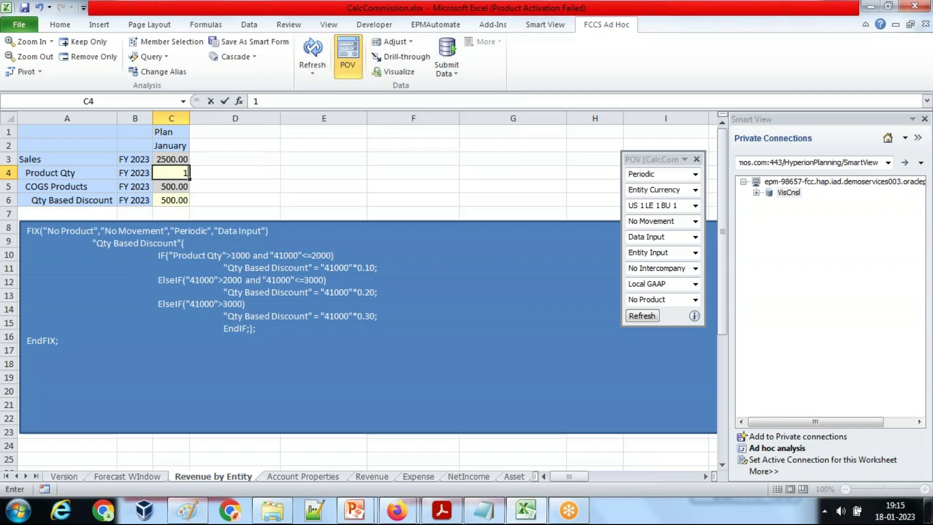
text(500)
key(Return)
click(446, 51)
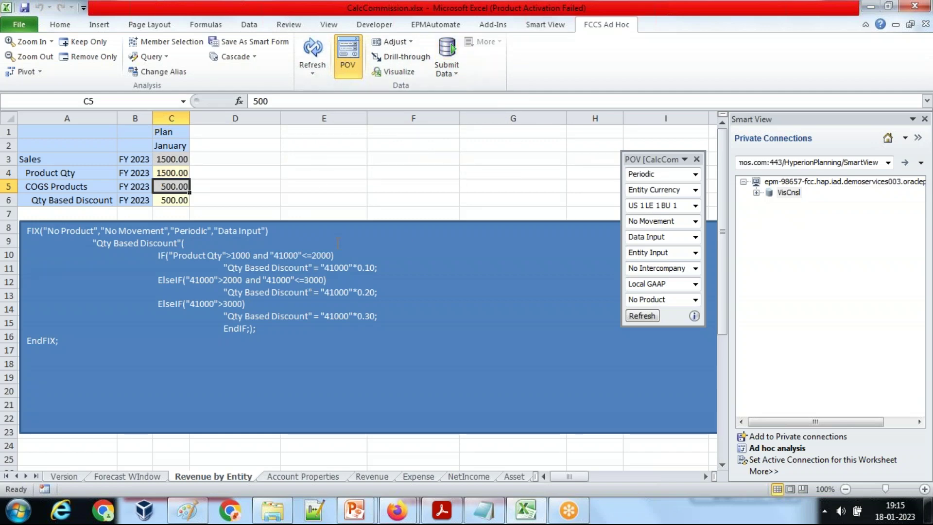
- Switch to the EPM Cloud Financial Consolidation and Close window and open the application's Rules page
click(397, 510)
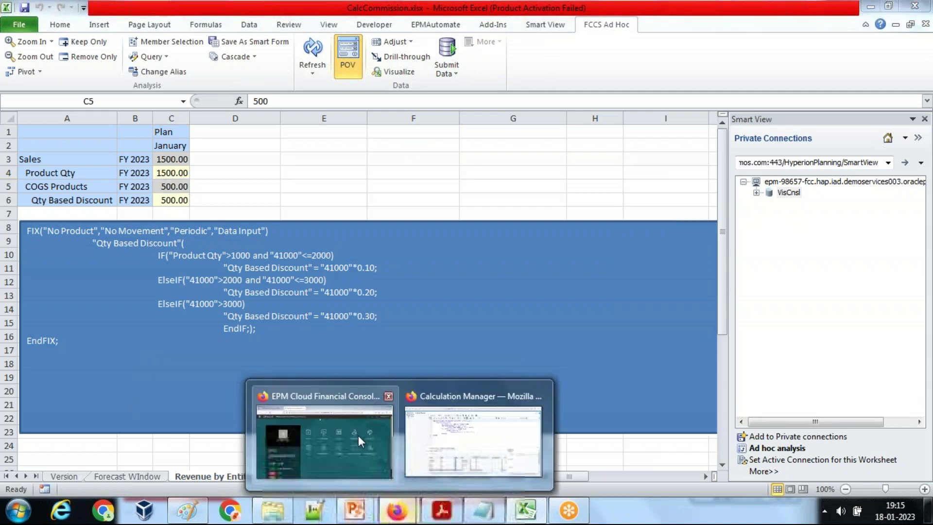
click(360, 441)
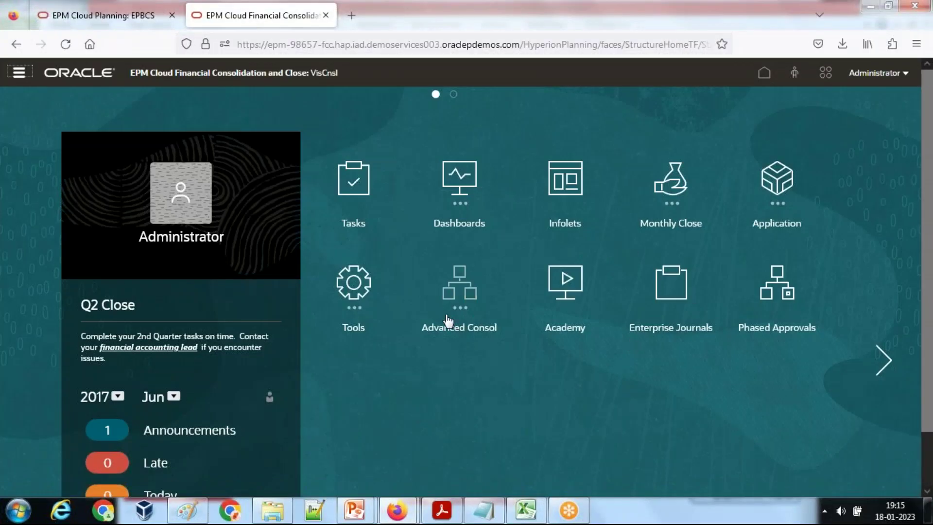
click(780, 221)
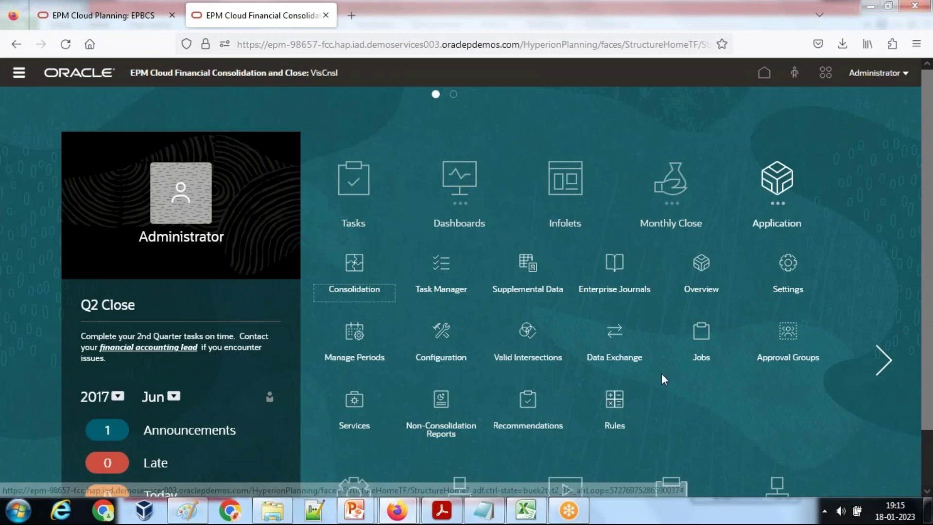
scroll(663, 378, down, 1)
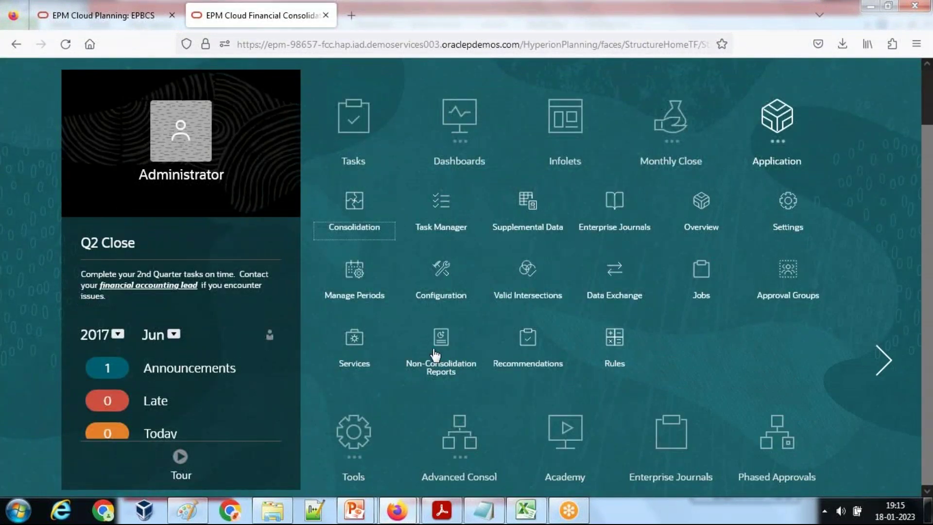
click(615, 339)
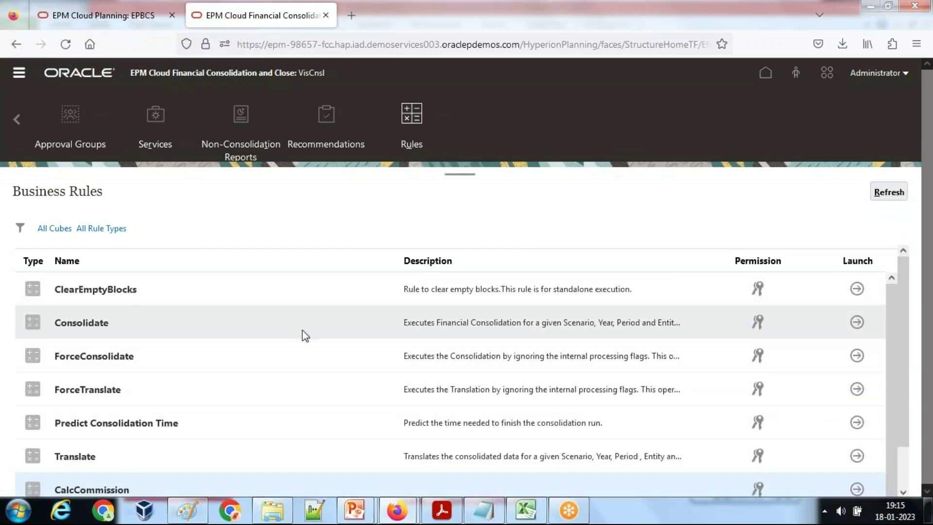
- Refresh the business rules list and open the runtime prompts of the Calculate_Discount rule
scroll(304, 336, down, 2)
scroll(262, 361, up, 3)
scroll(262, 362, down, 3)
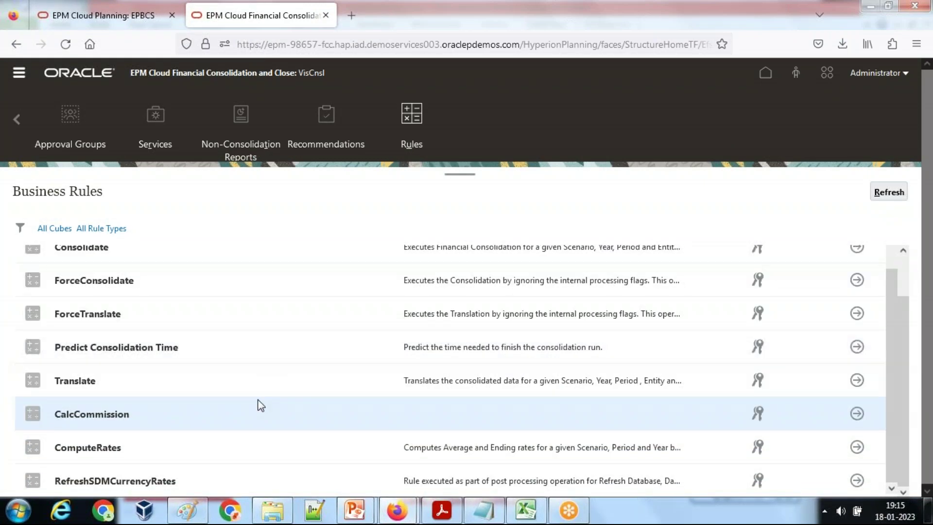
scroll(474, 334, up, 3)
click(889, 192)
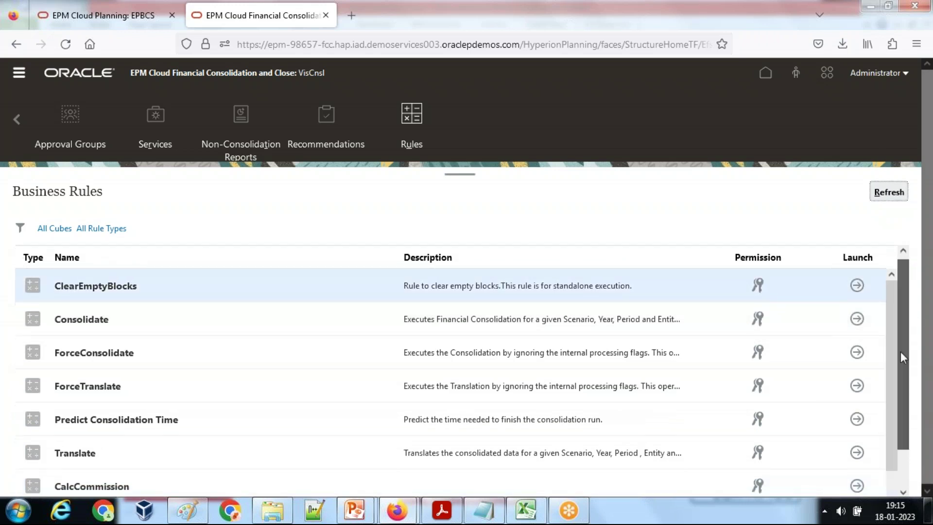
scroll(900, 352, down, 3)
scroll(894, 336, down, 1)
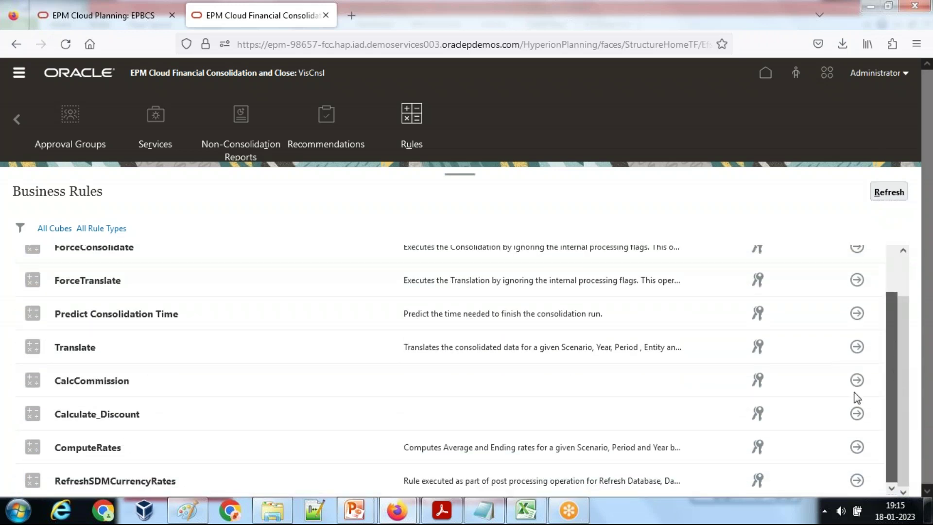
click(184, 413)
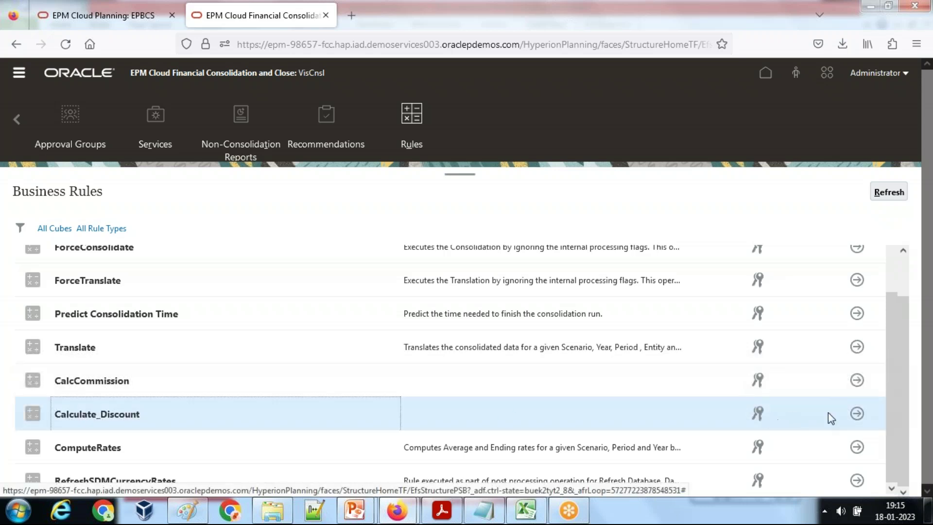
click(857, 414)
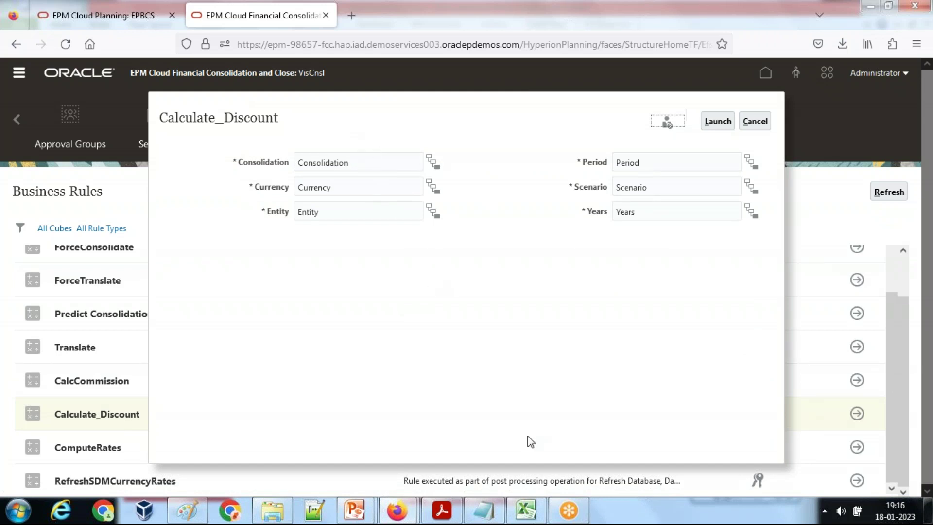
- Take Entity Input from the Excel POV and enter it in double quotes in the rule's Consolidation prompt
click(526, 510)
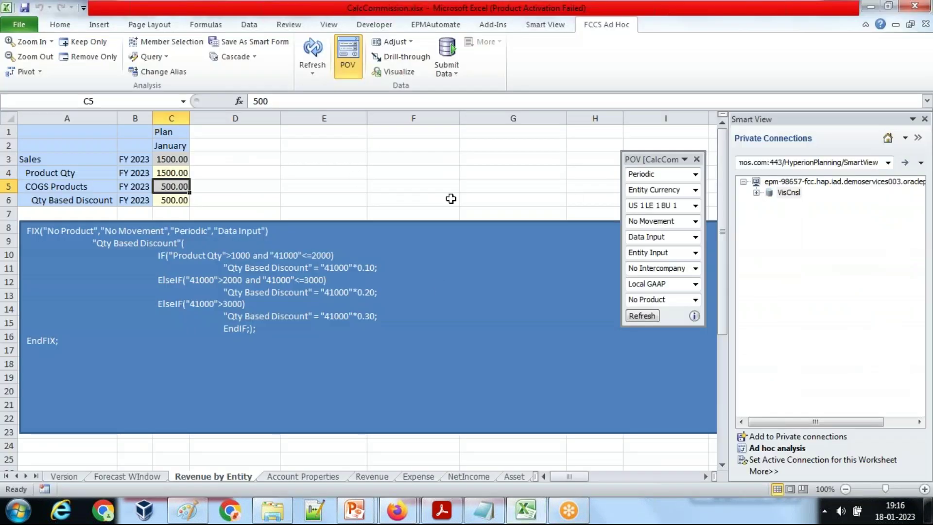
click(679, 250)
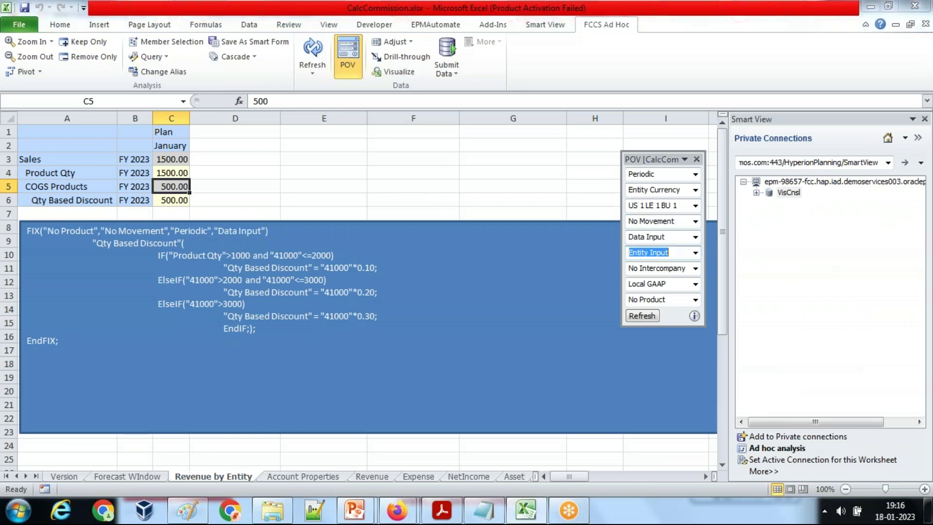
key(alt+Tab)
double_click(358, 162)
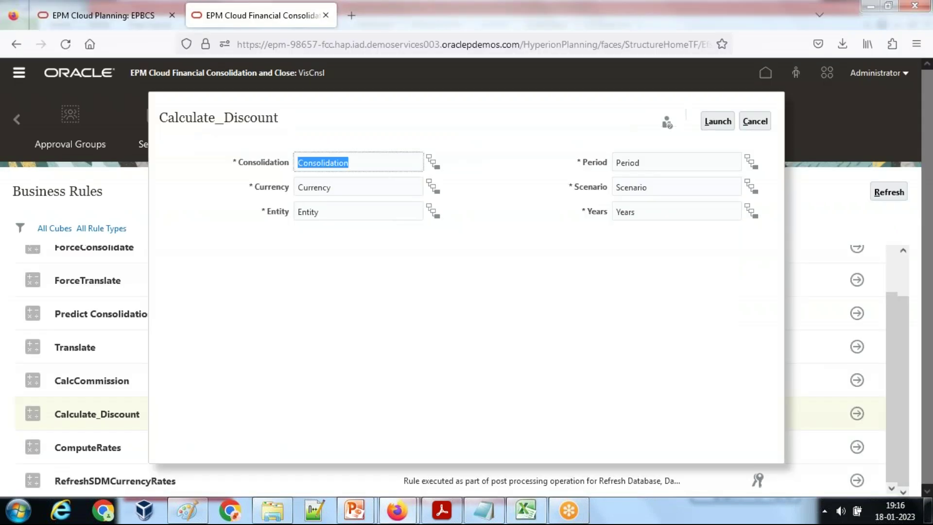
text("Entity Input")
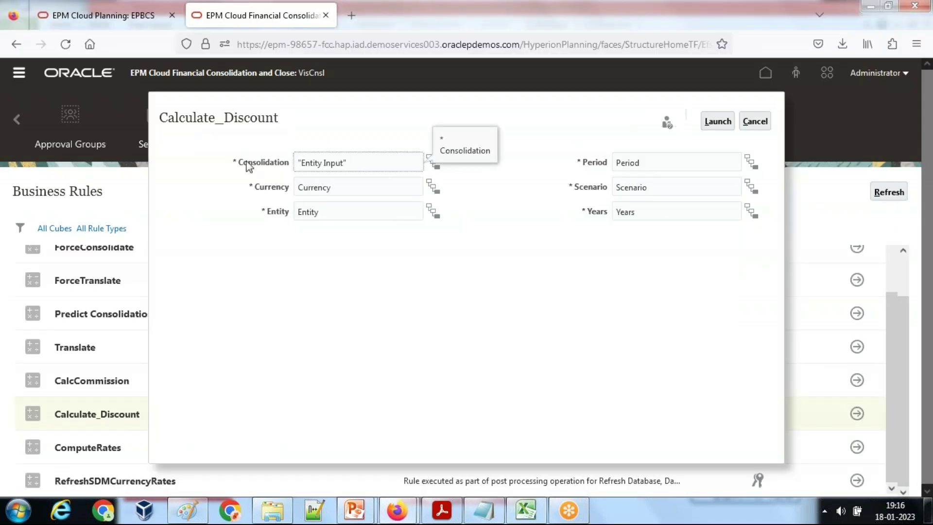
- Set the rule's Currency prompt to "Entity Currency" in double quotes
click(372, 189)
text(Entity)
key(Home)
text(")
key(End)
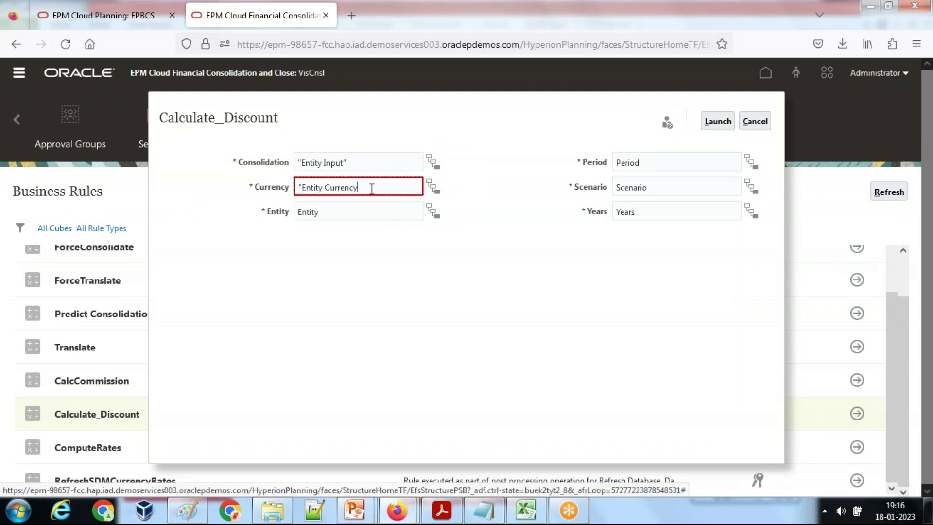
text(")
- Take US 1 LE 1 BU 1 from the Excel POV and enter it in double quotes in the rule's Entity prompt
key(alt+Tab)
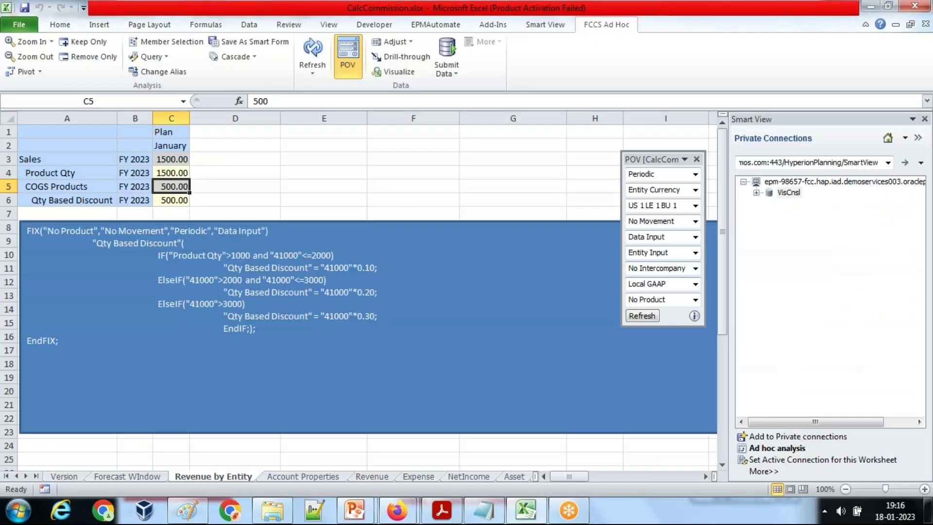
click(680, 206)
key(ctrl+c)
key(alt+Tab)
click(254, 210)
key(ctrl+a)
key(ctrl+v)
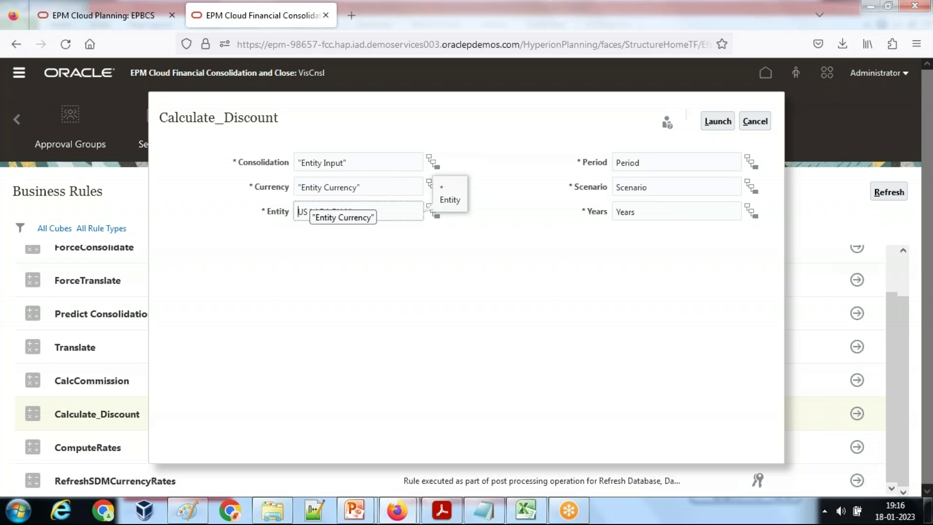
- Set the rule's Period prompt to Jan, Scenario to Plan and Years to FY23
double_click(674, 162)
text(Jan)
key(Tab)
text(Plan)
key(Tab)
text(FY23)
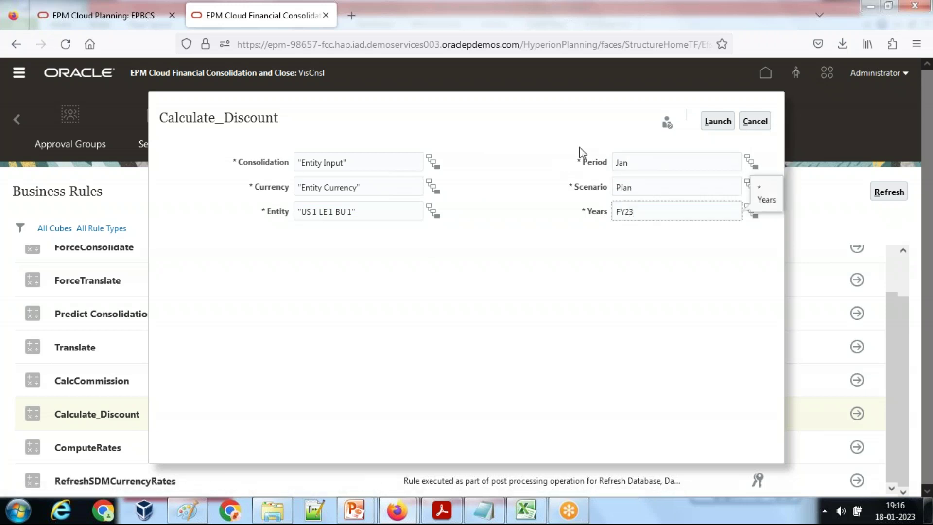
- Try to launch the Calculate_Discount rule with these prompts and open the Jobs page to check the run
click(717, 120)
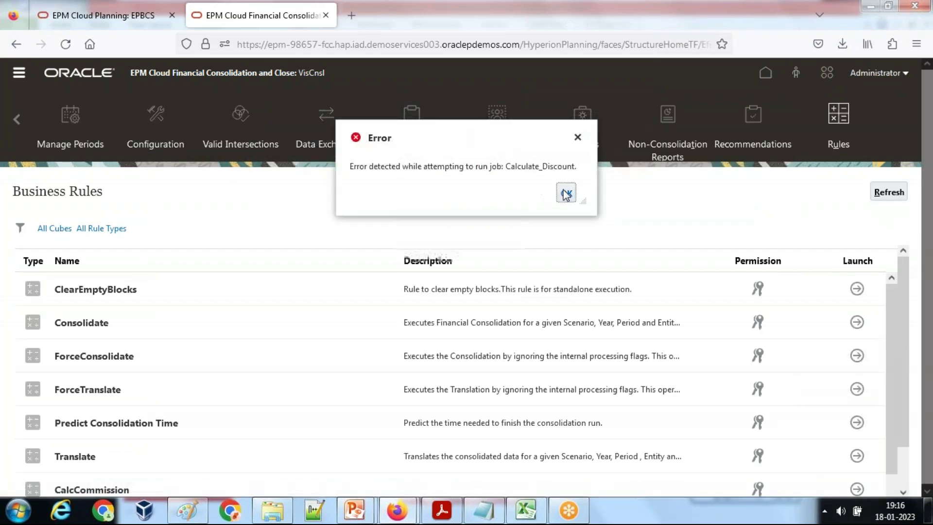
click(566, 195)
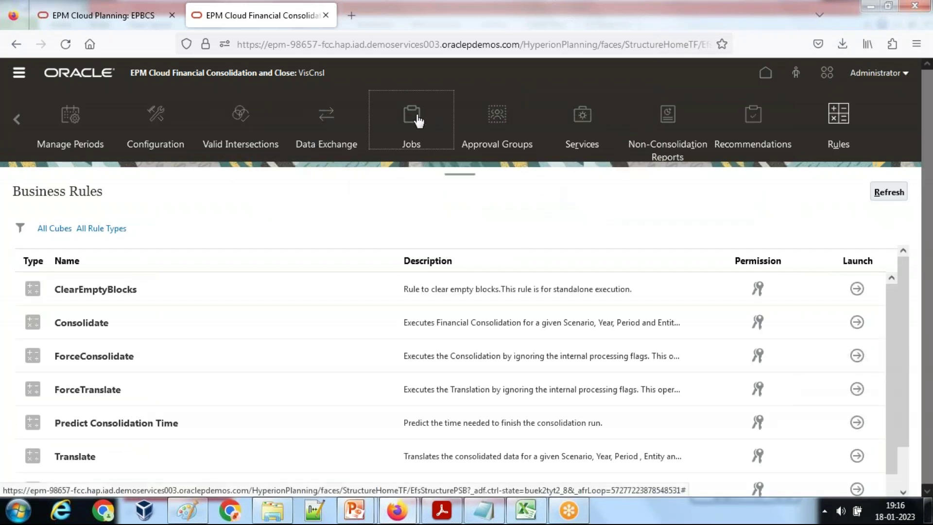
click(417, 120)
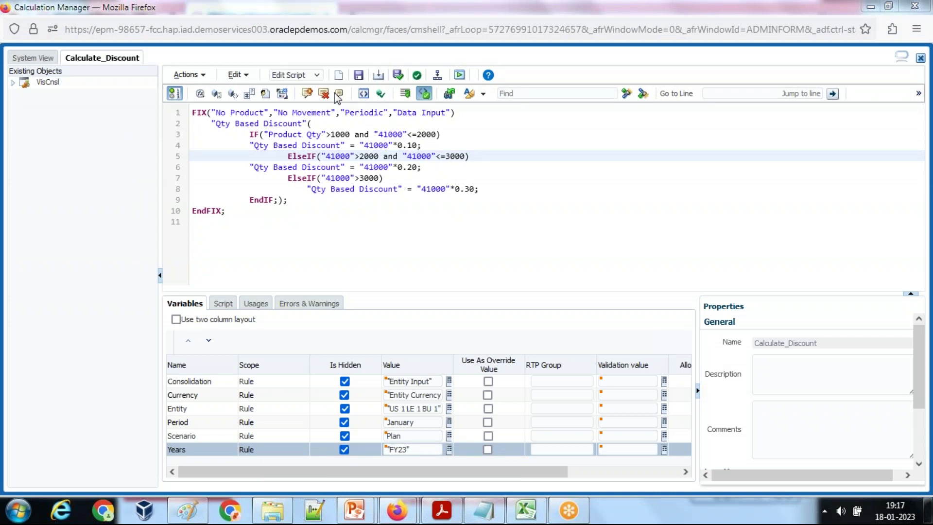
- In Calculation Manager, replace "Product Qty" with "41000" in the first IF condition and set the Entity variable to "US 1 LE 1 BU 1"
key(ctrl+z)
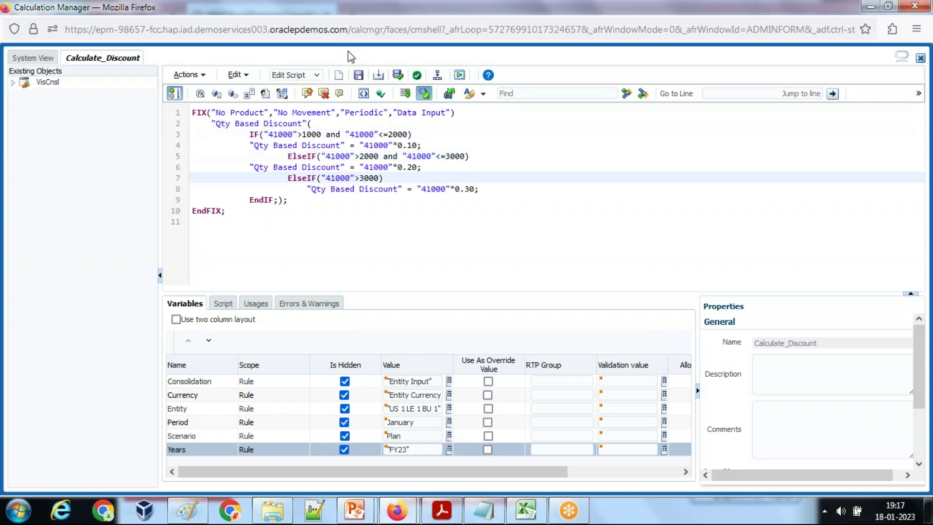
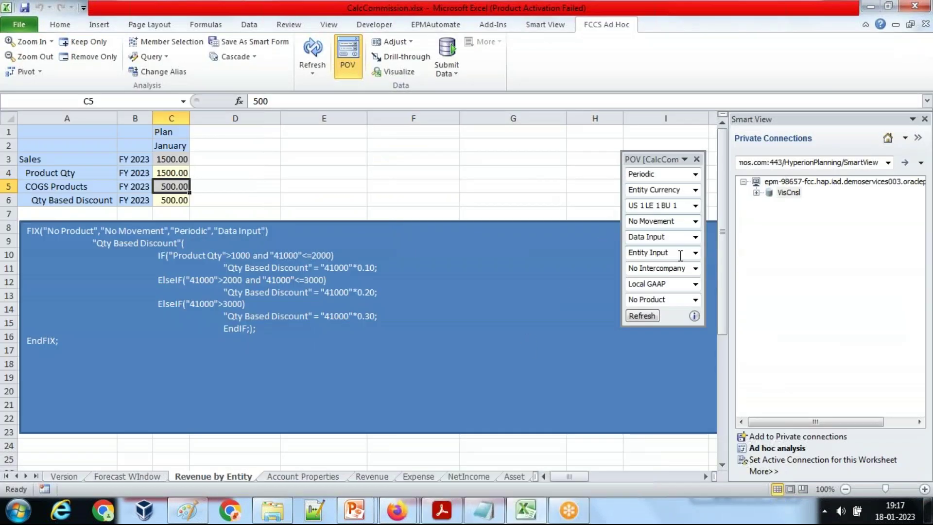
click(651, 205)
key(alt+Tab)
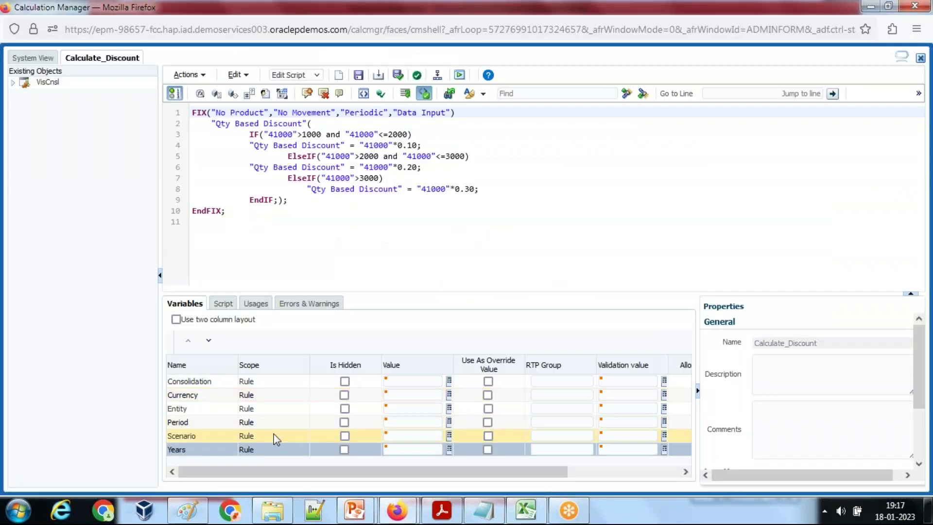
click(391, 408)
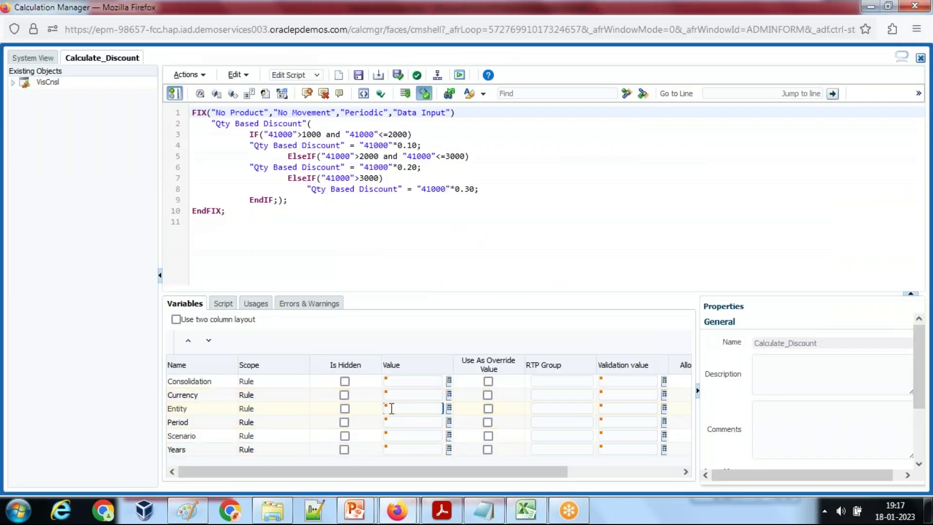
text("US 1 LE 1 BU 1")
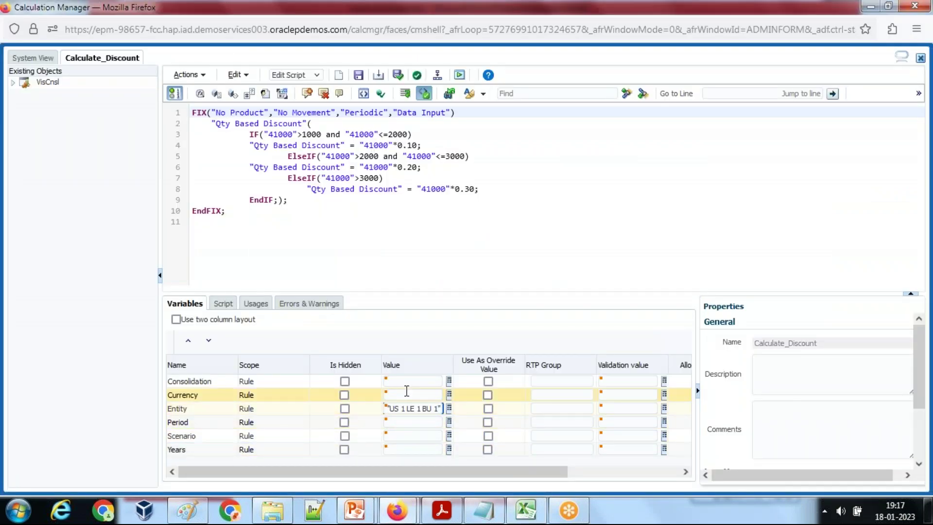
- Take Entity Input from the Excel POV and enter it in double quotes as the Consolidation variable's value
key(alt+Tab)
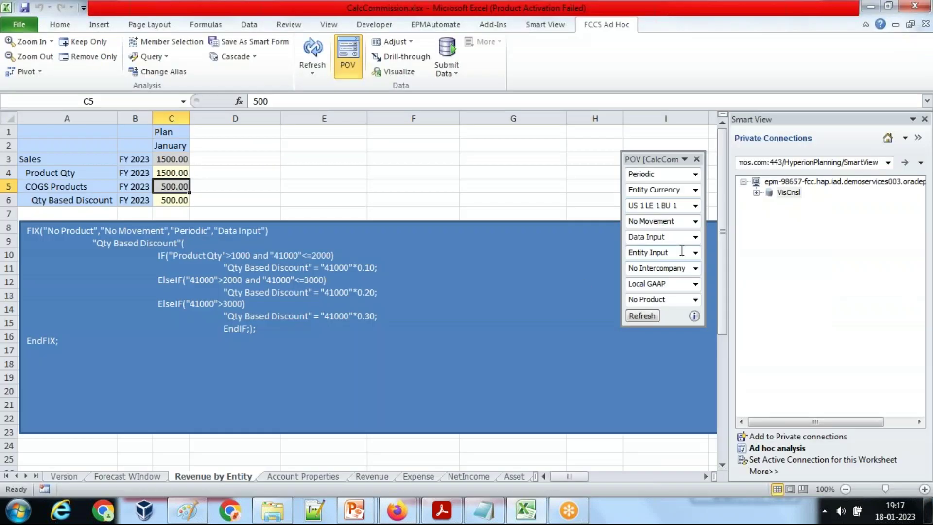
click(681, 250)
key(ctrl+c)
key(alt+Tab)
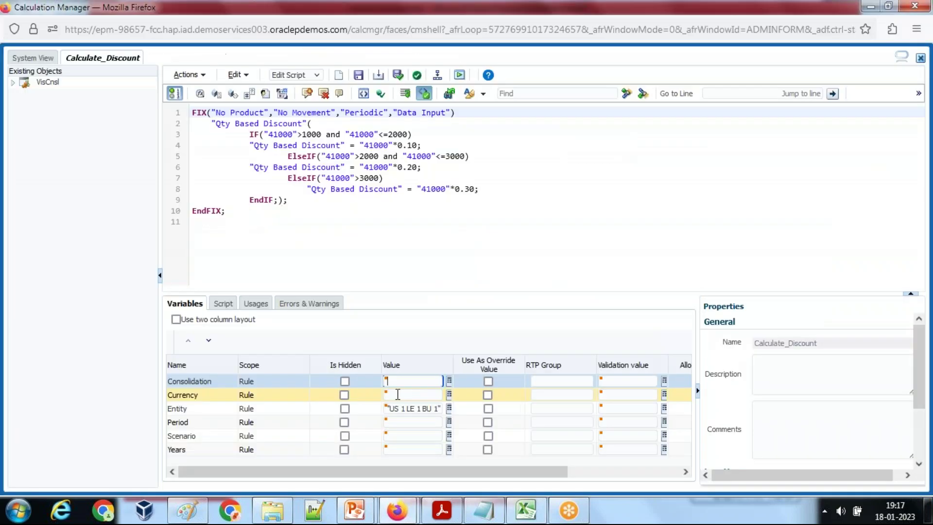
key(ctrl+v)
- Take Entity Currency from the Excel POV and enter it in double quotes as the Currency variable's value
key(alt+Tab)
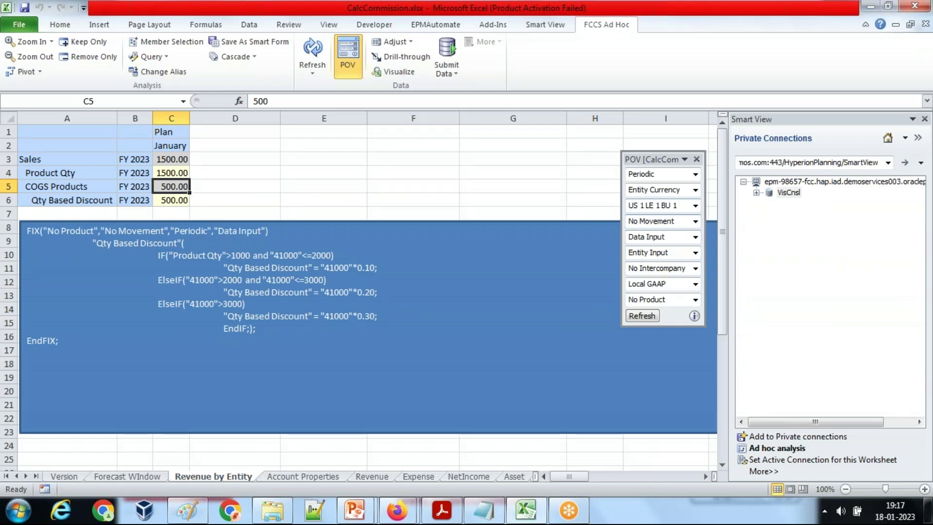
click(682, 191)
key(ctrl+c)
key(alt+Tab)
click(397, 395)
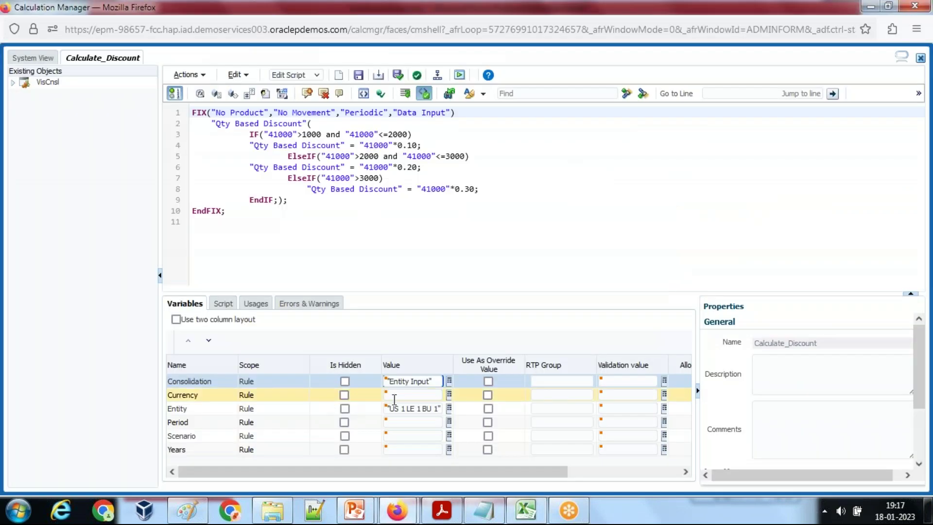
key(ctrl+v)
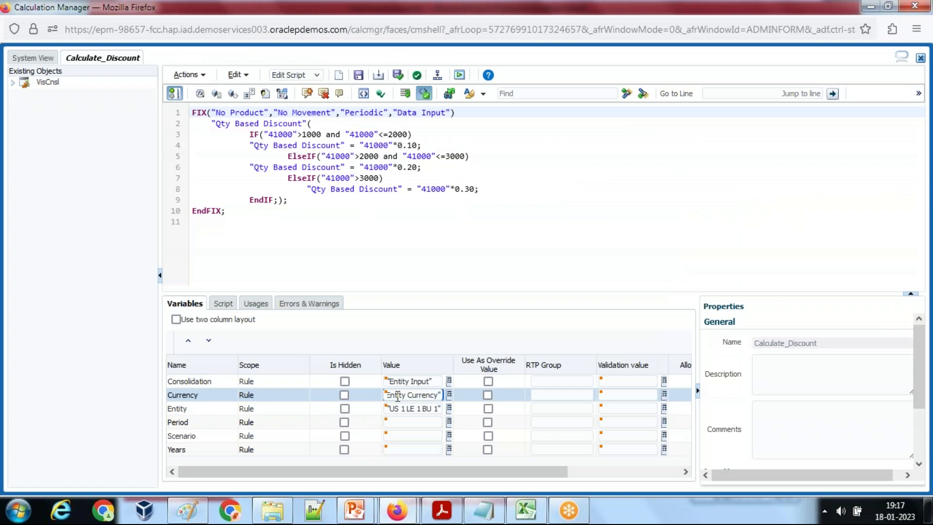
- Set the Period variable to January, taken from cell C2 in Excel, and the Scenario variable to Plan
click(420, 422)
key(alt+Tab)
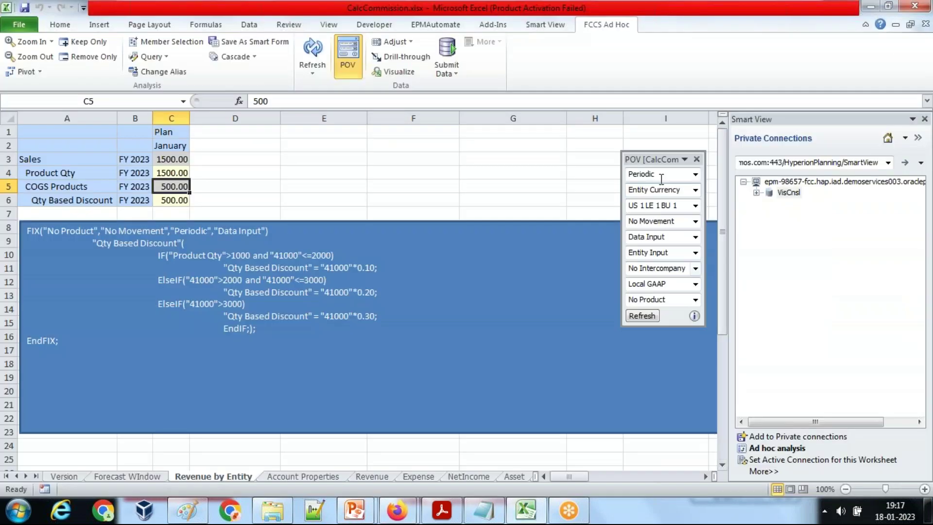
click(153, 146)
double_click(269, 101)
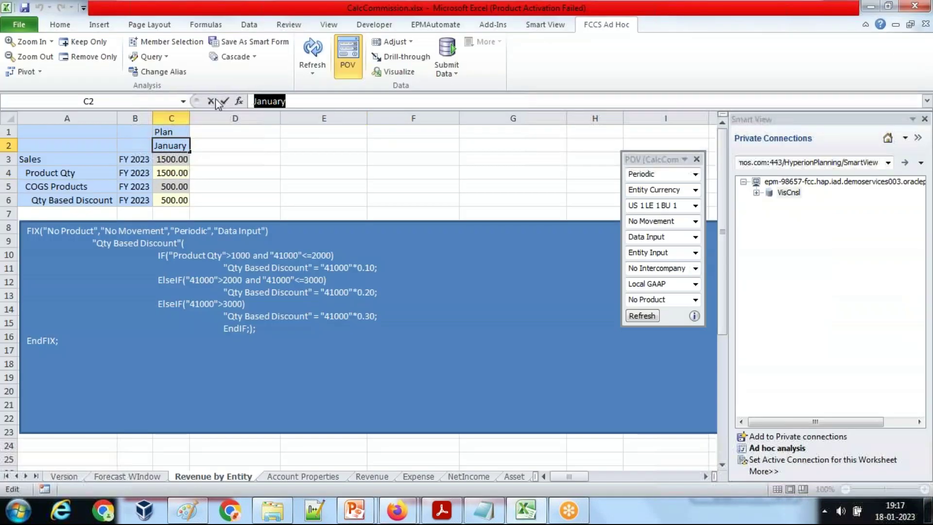
key(alt+Tab)
key(ctrl+v)
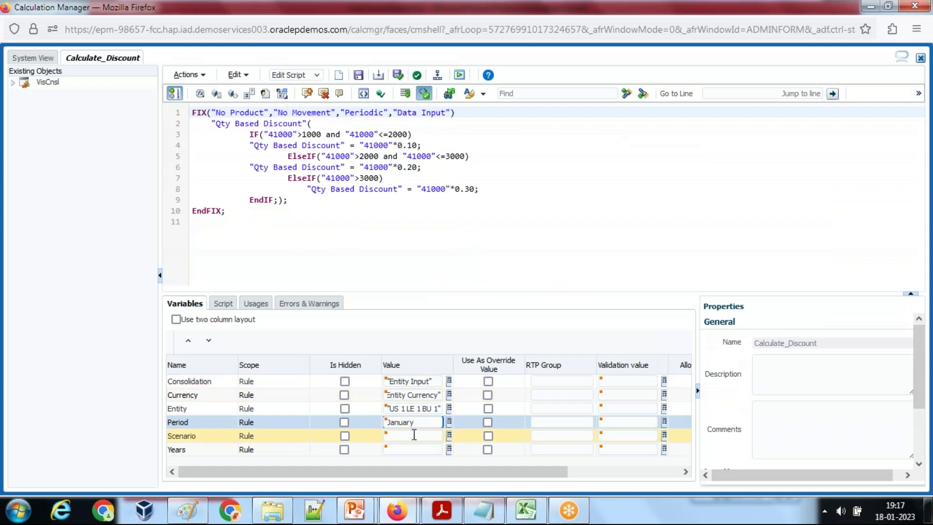
click(415, 435)
key(Tab)
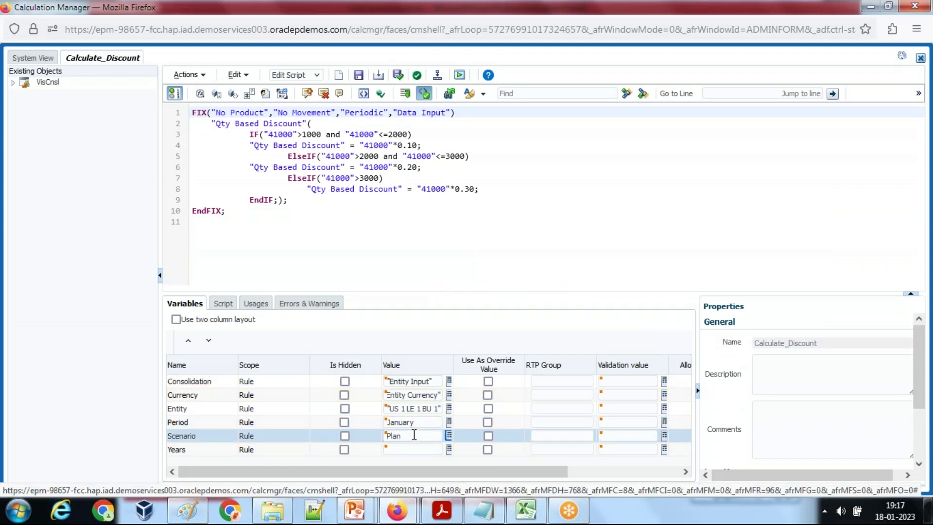
- Set the Years variable's value to "FY23" in double quotes and save the Calculate_Discount rule
key(Tab)
key(Tab)
key(Tab)
key(Tab)
key(Tab)
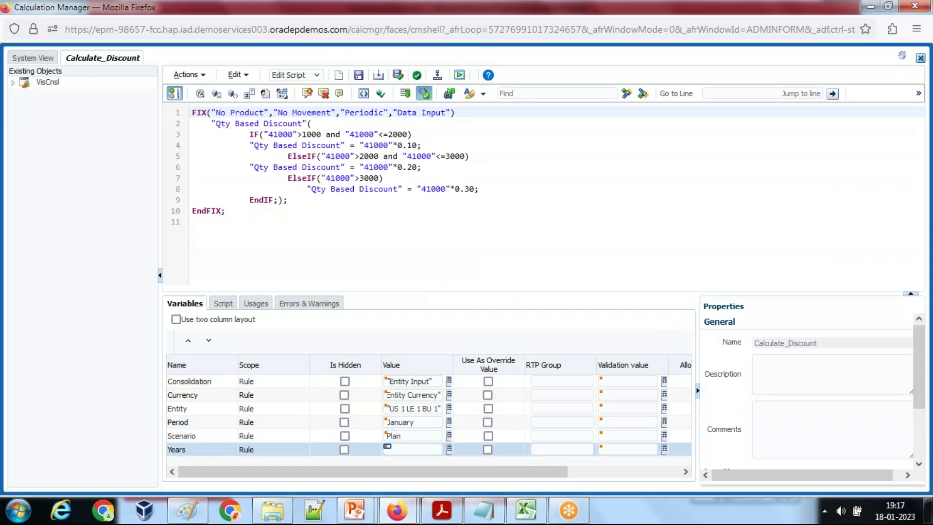
key(Tab)
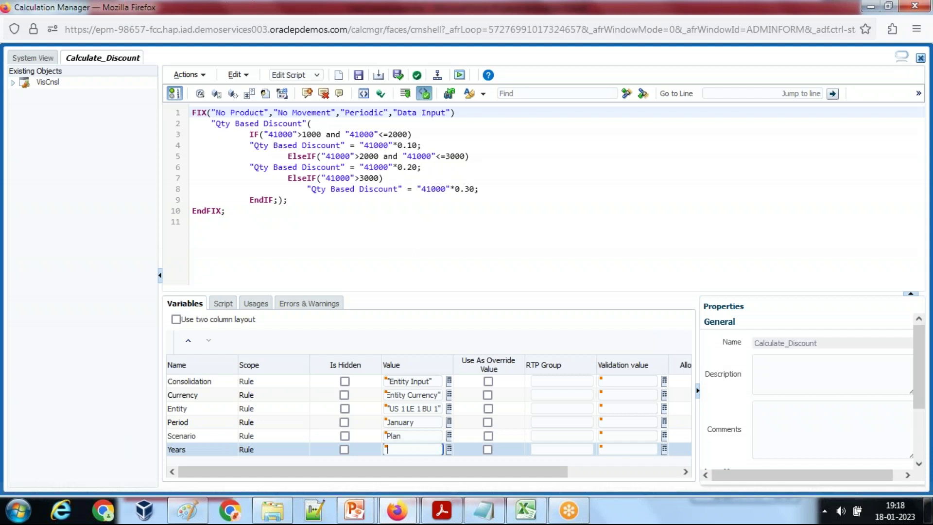
click(448, 451)
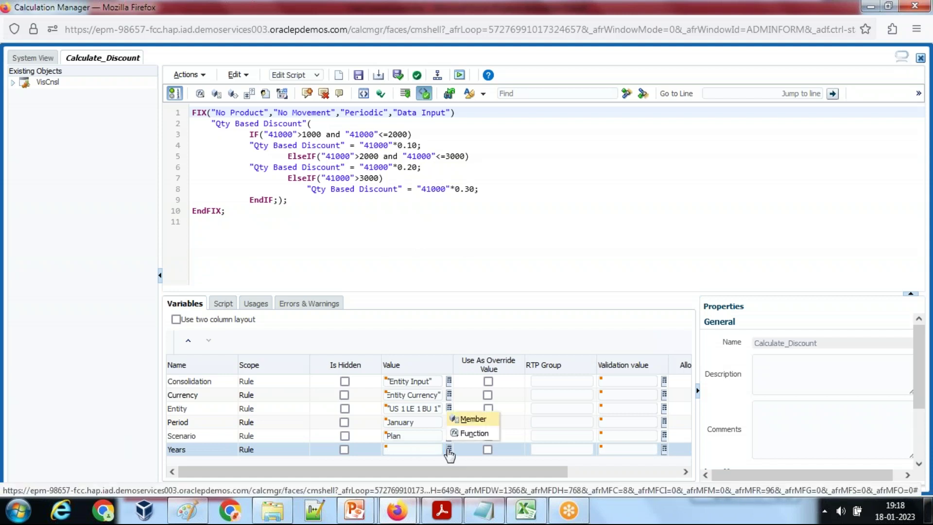
click(388, 449)
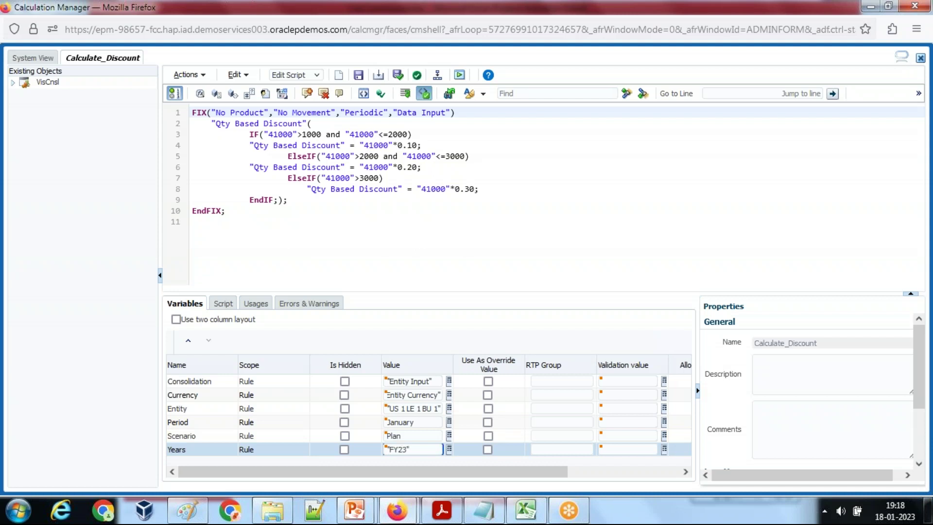
click(359, 77)
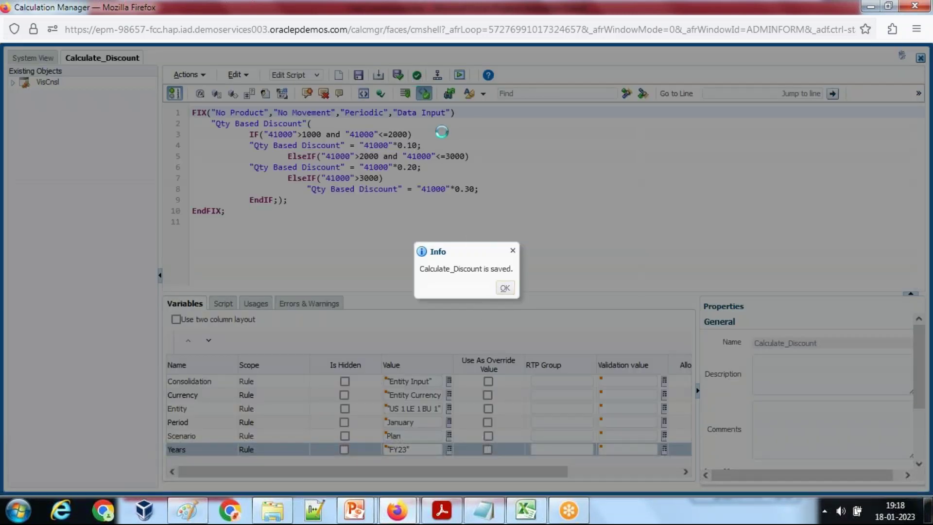
click(505, 289)
- Mark the Consolidation, Currency, Entity, Period, Scenario and Years variables as hidden
click(345, 380)
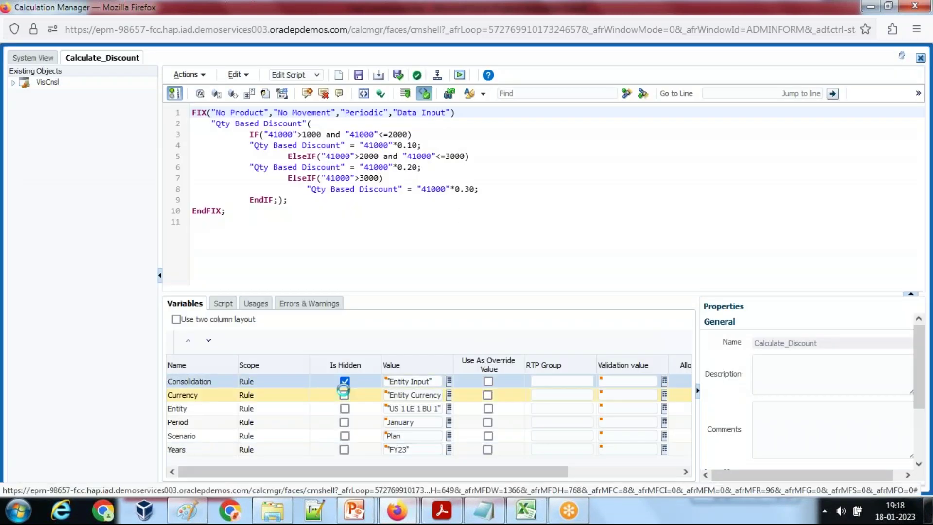
click(344, 395)
click(344, 408)
click(344, 422)
click(344, 435)
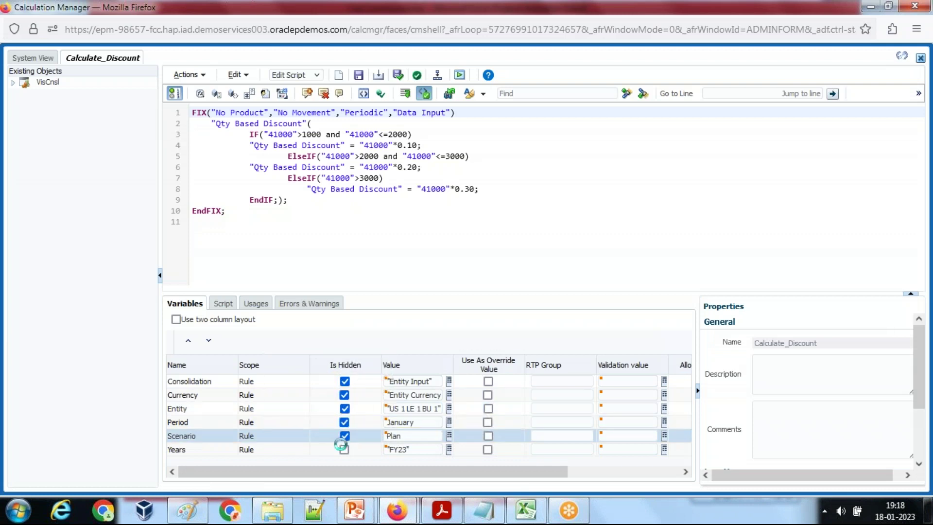
click(343, 449)
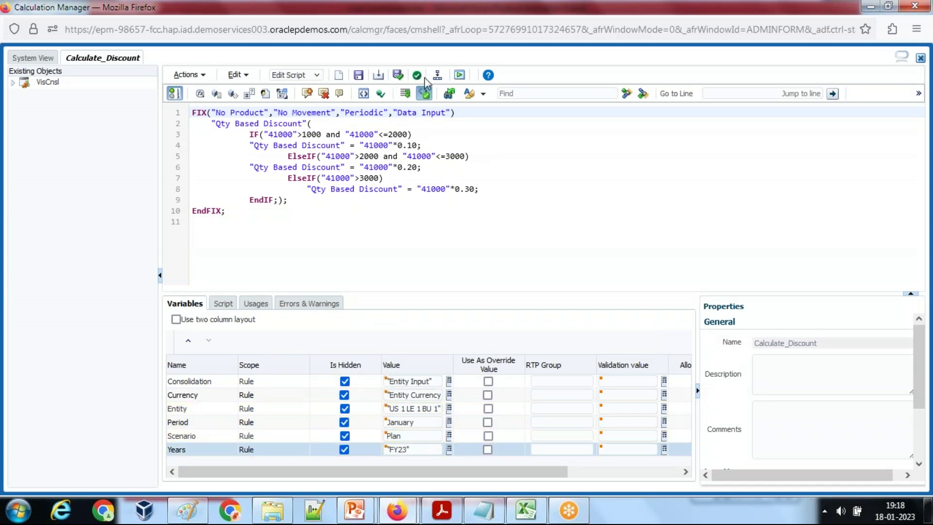
- Save the Calculate_Discount rule with its hidden variables and validate it
click(359, 76)
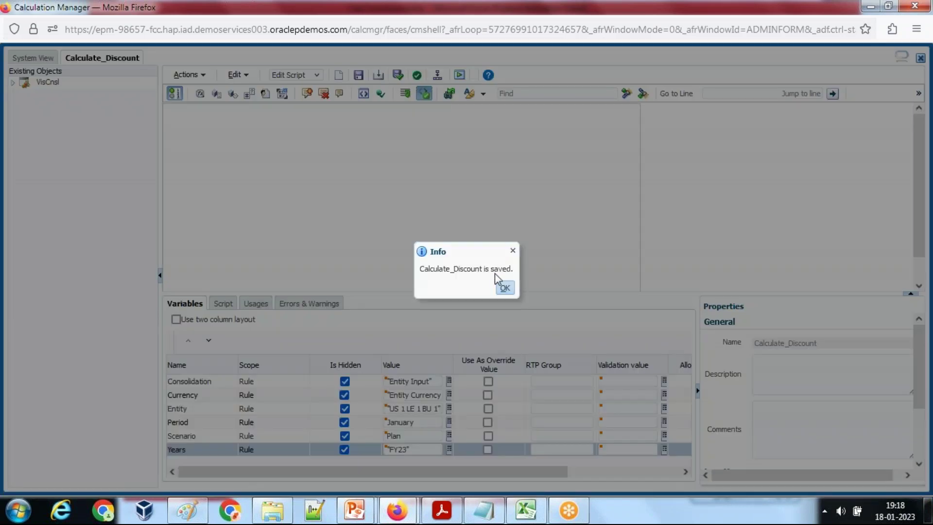
click(502, 286)
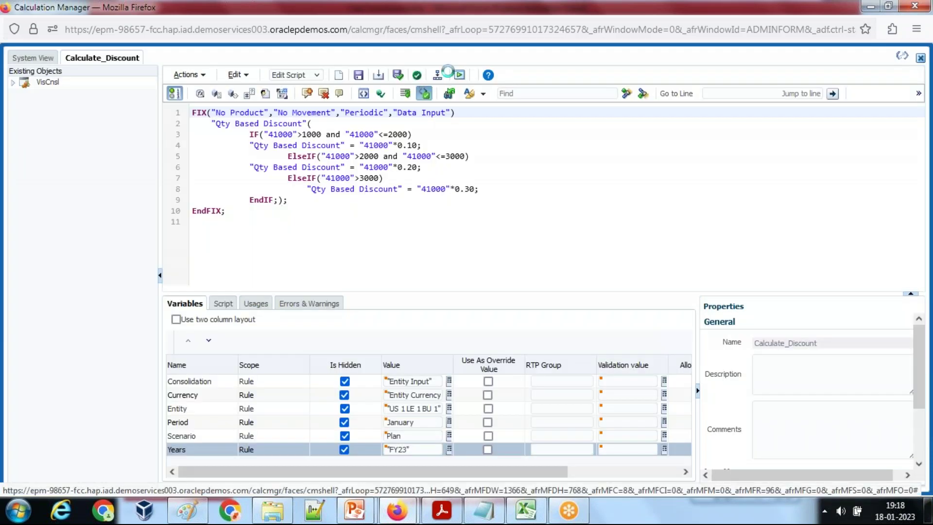
click(417, 74)
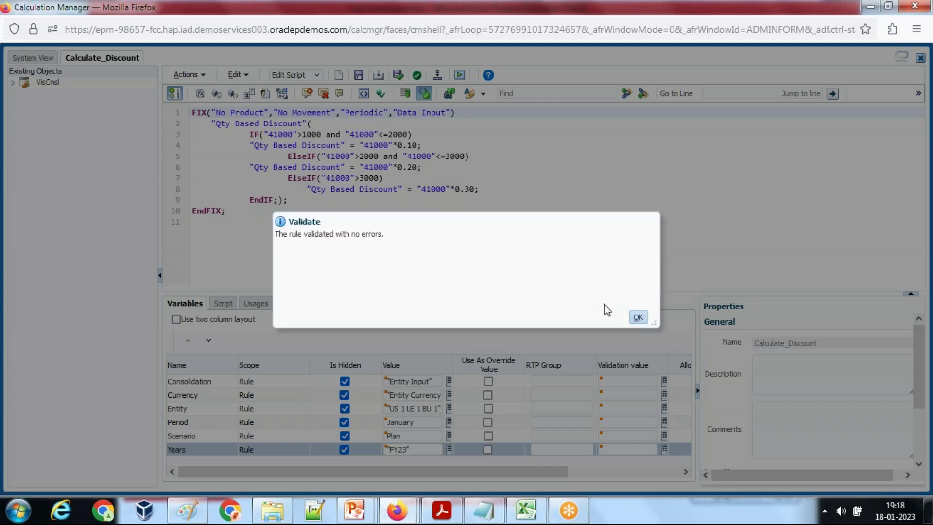
key(Return)
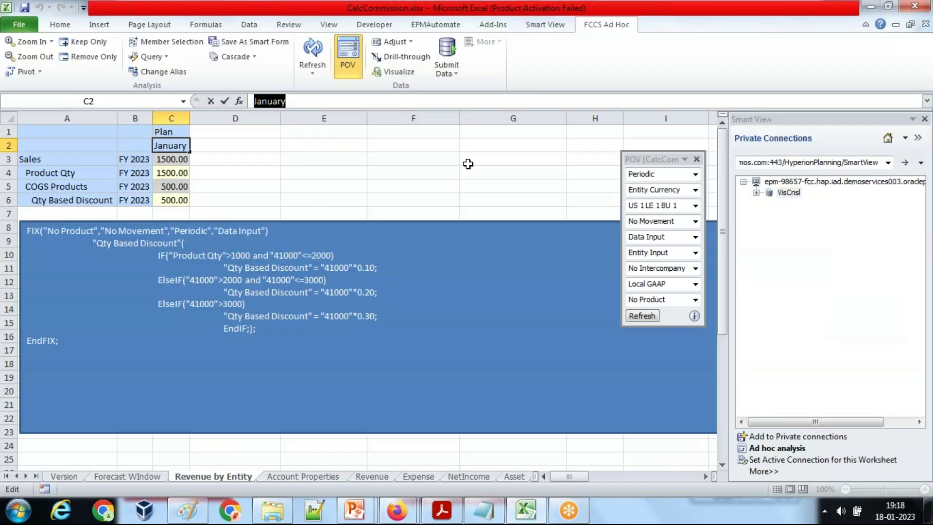
- Leave the edit of the January cell in Excel and refresh the Smart View ad hoc grid
click(379, 154)
click(312, 54)
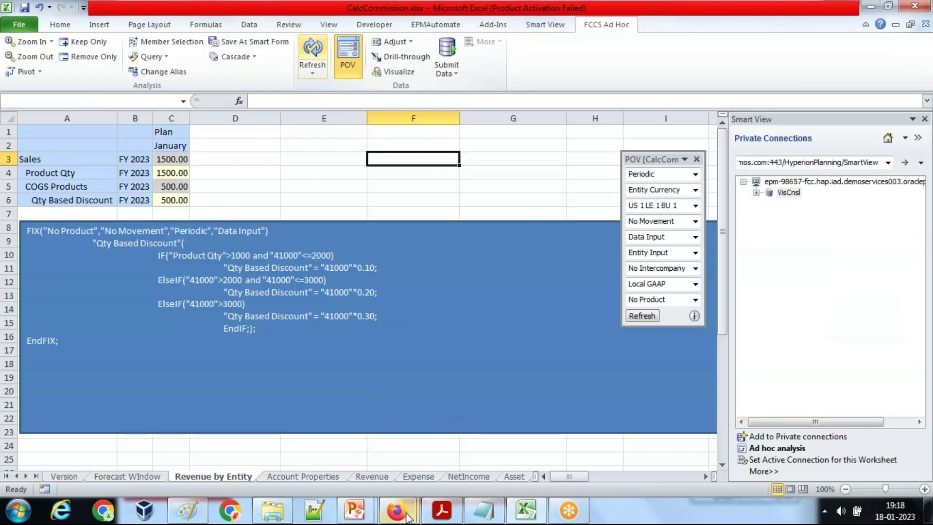
- Switch to the FCCS window in Firefox, launch the Calculate_Discount rule from the business rules and acknowledge the execution warning
mouse_move(406, 517)
click(354, 437)
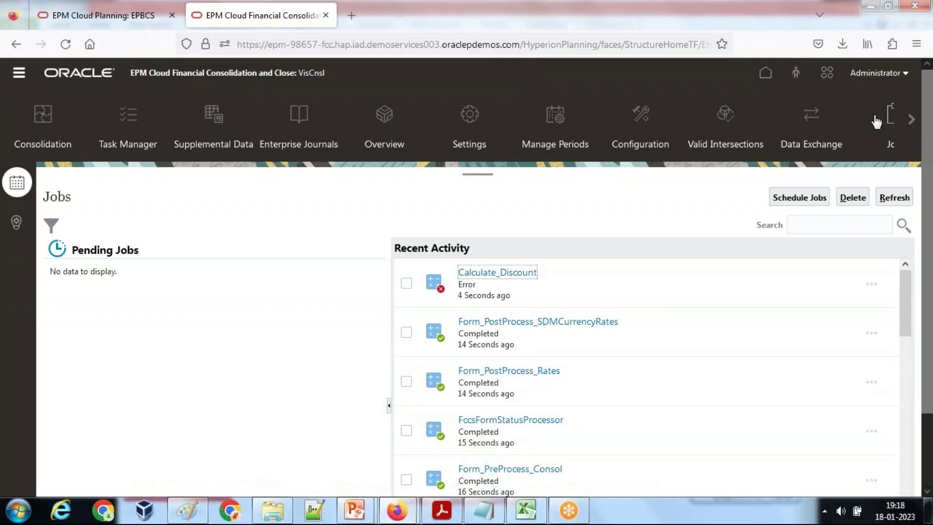
click(911, 119)
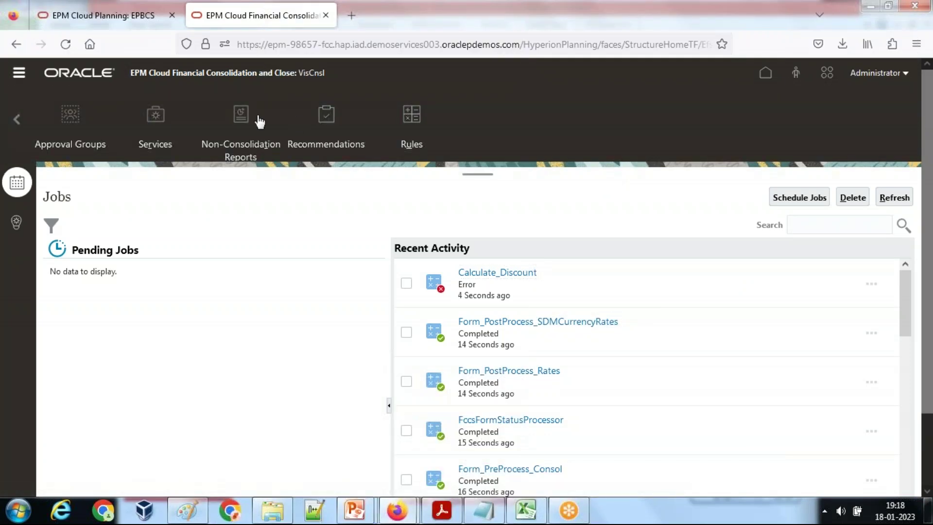
click(425, 141)
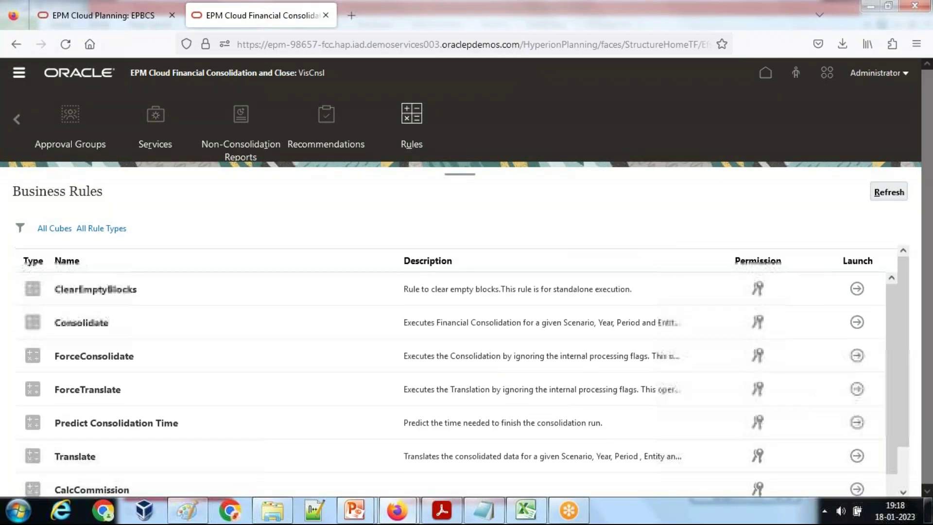
mouse_move(397, 510)
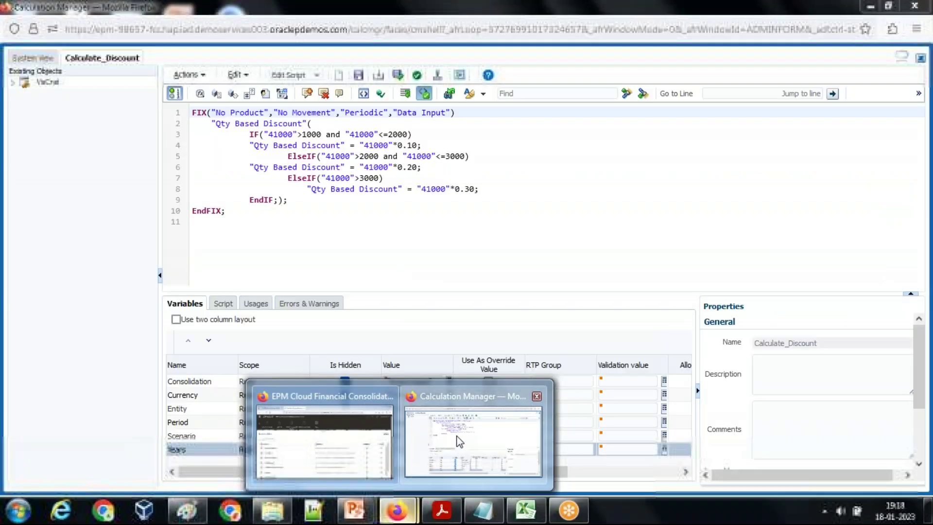
click(459, 441)
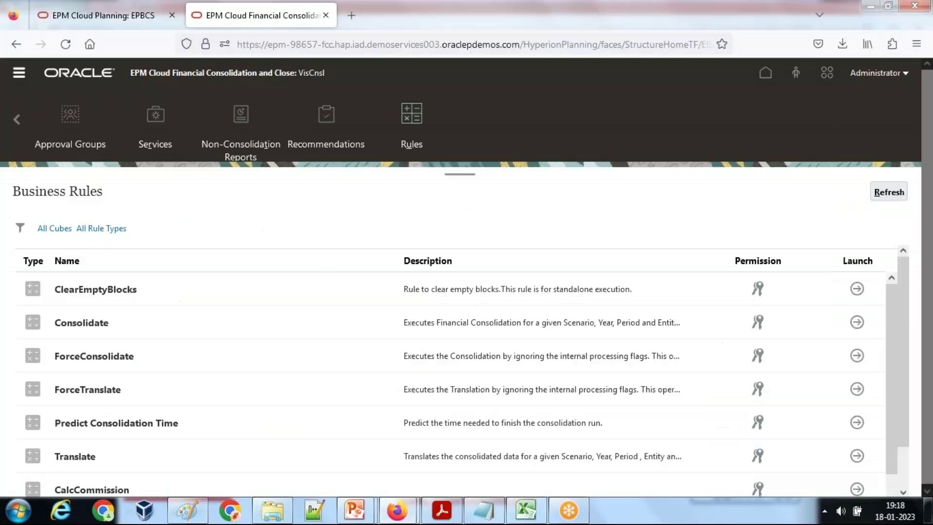
scroll(171, 355, down, 2)
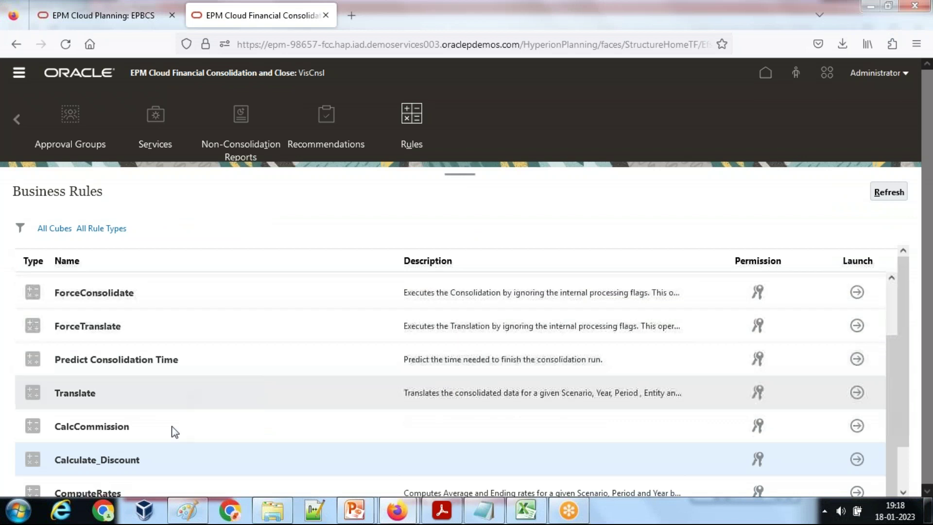
click(856, 459)
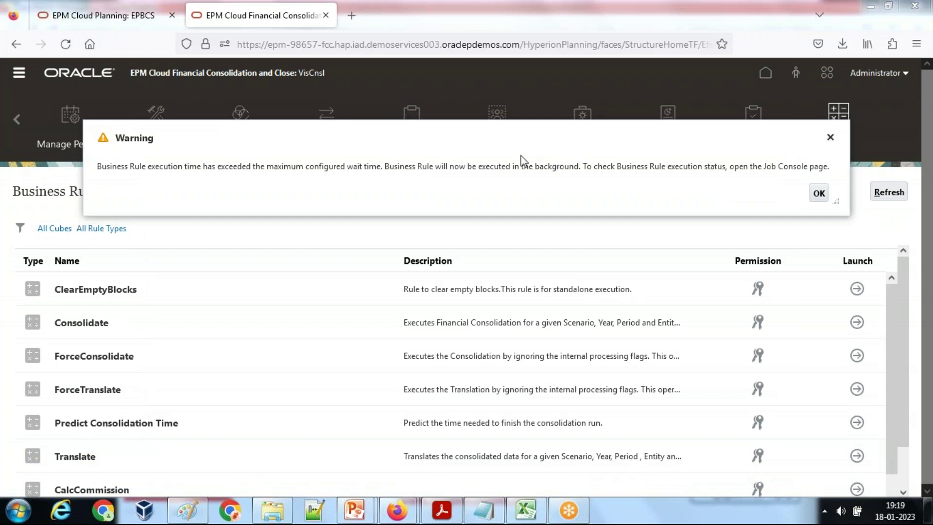
click(824, 199)
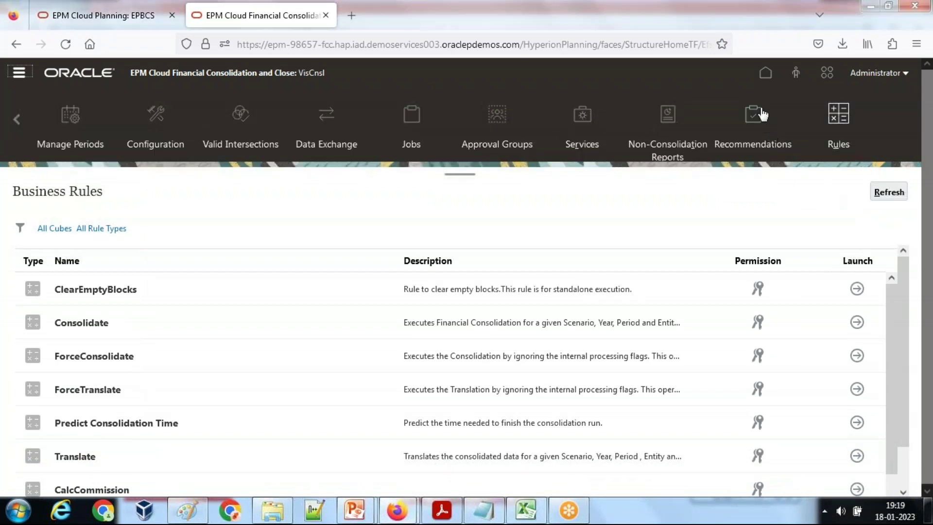
- Check the Calculate_Discount job's status in FCCS and refresh the ad hoc grid in Excel to inspect the January Qty Based Discount
click(414, 116)
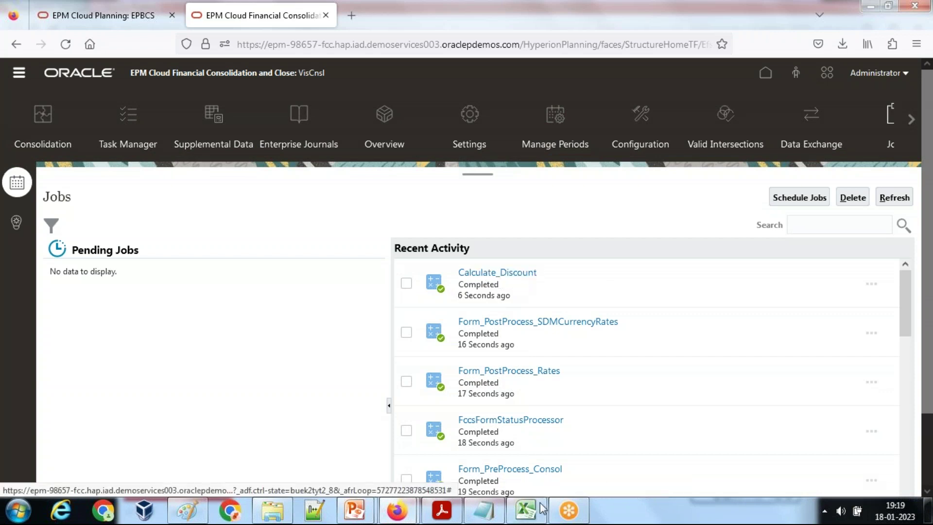
click(526, 510)
click(341, 145)
click(312, 51)
click(186, 201)
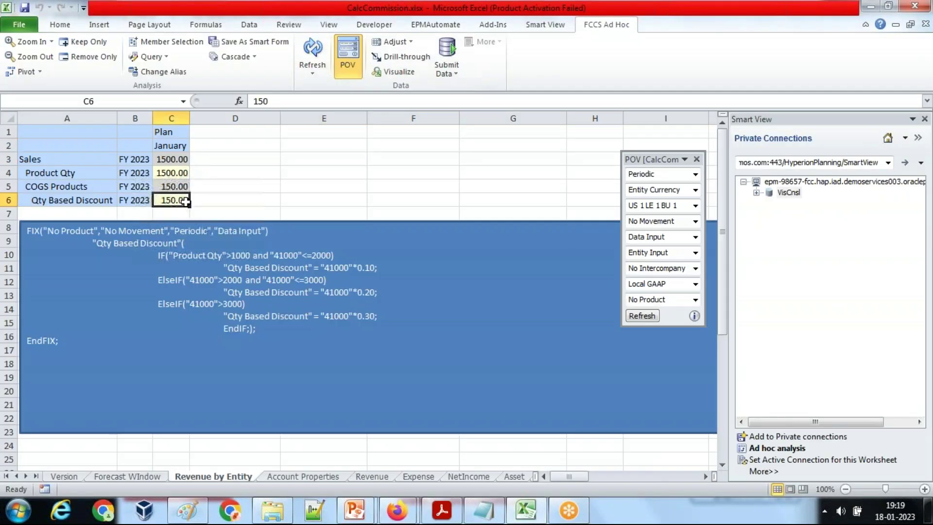
- Set the January FY 2023 Product Qty to 2200 and submit the data to FCCS
click(181, 177)
text(2)
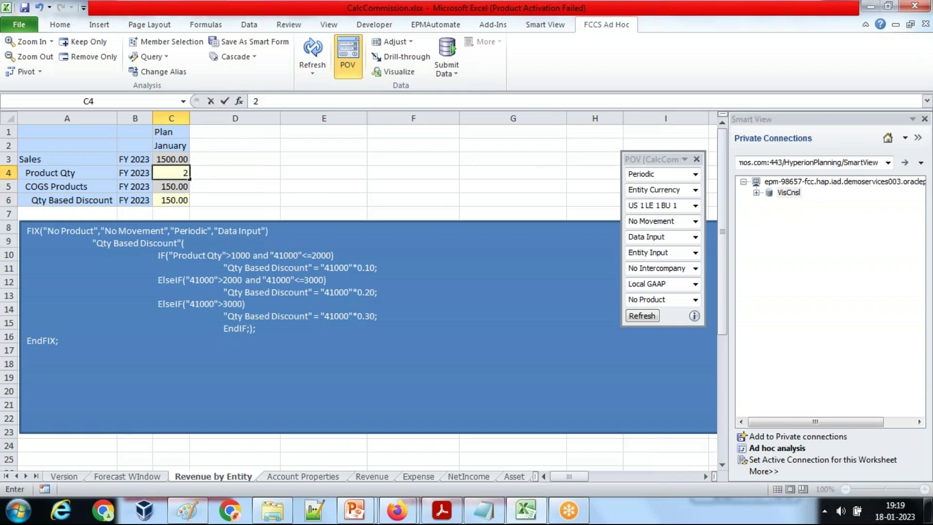
text(200)
key(Return)
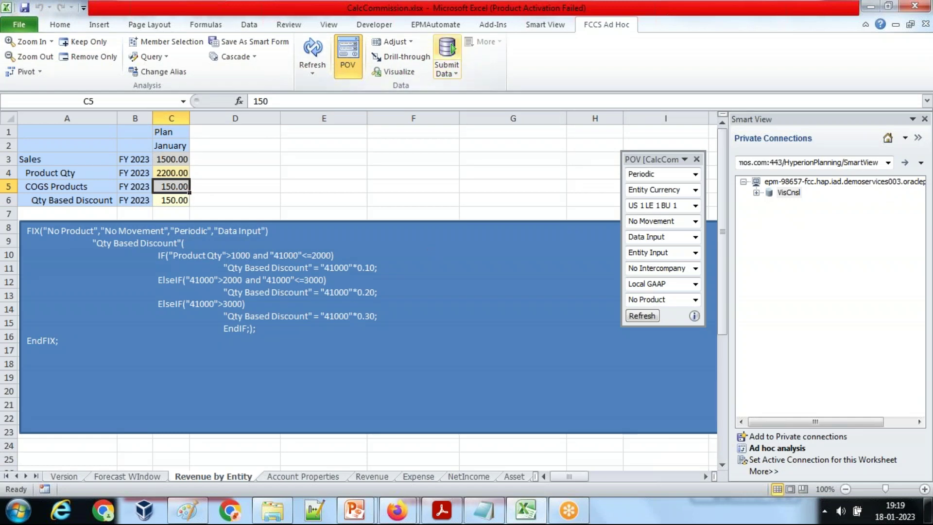
click(447, 53)
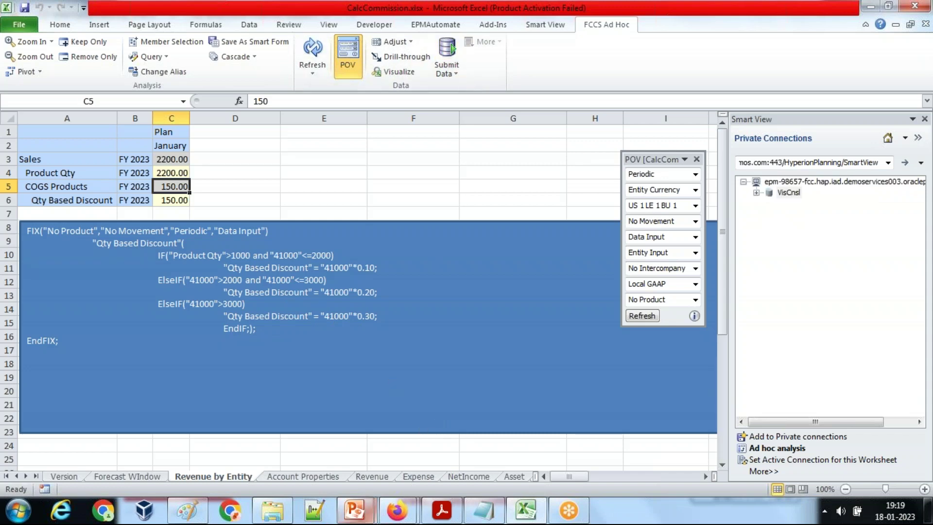
- Return to FCCS in Firefox and launch the Calculate_Discount rule again for the submitted quantity, acknowledging the execution message
mouse_move(397, 510)
click(427, 444)
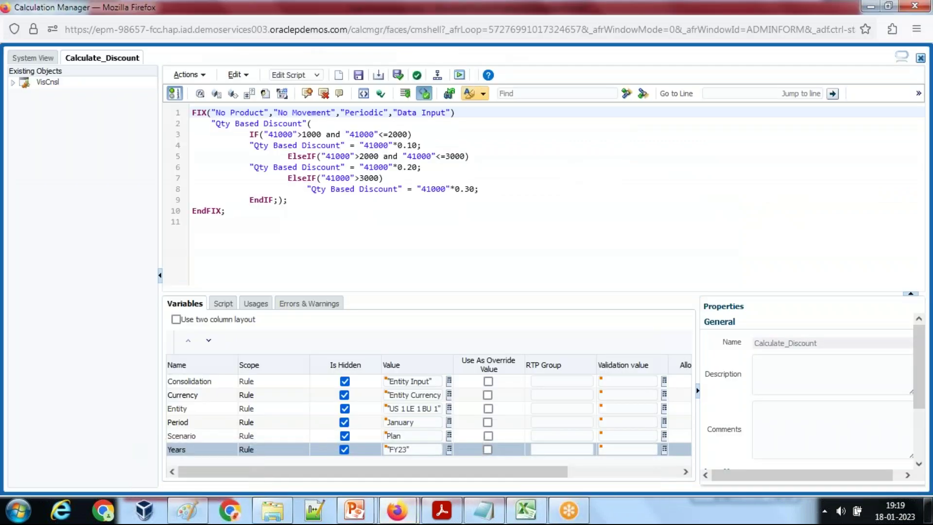
mouse_move(391, 509)
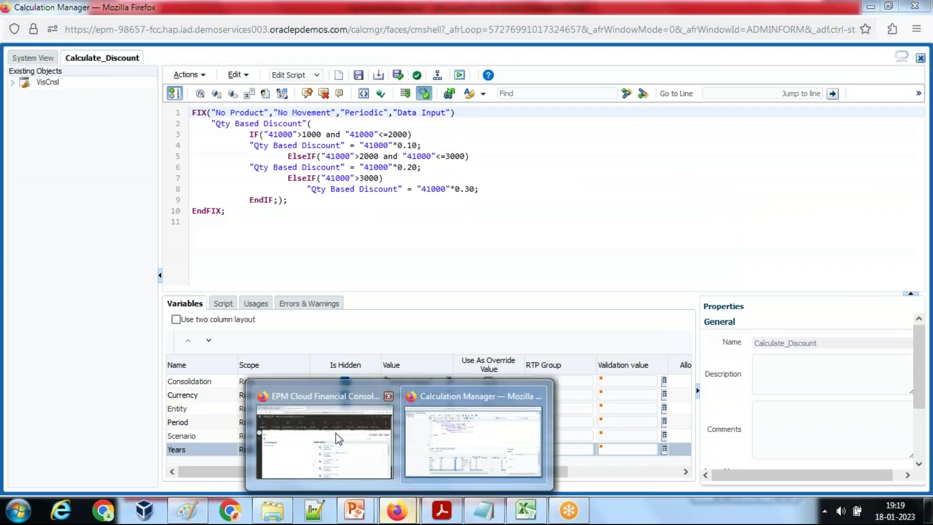
click(320, 440)
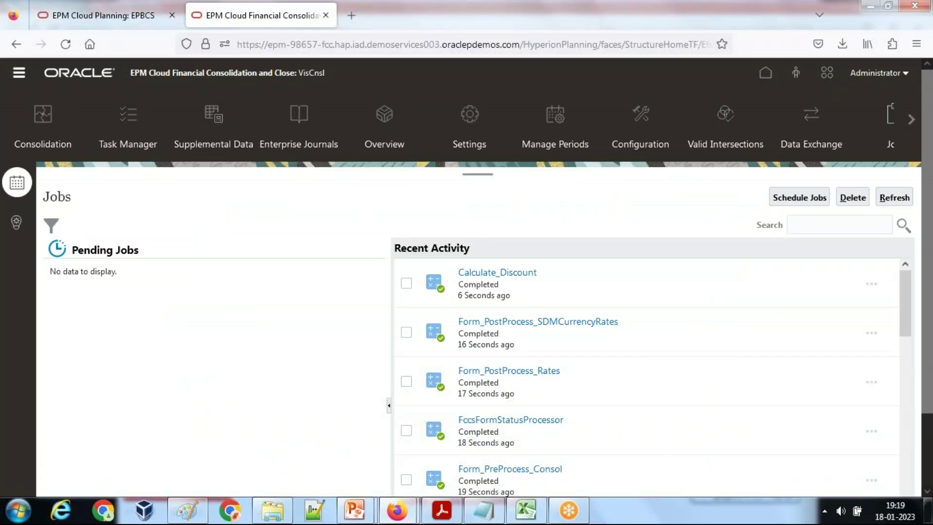
click(912, 119)
click(397, 120)
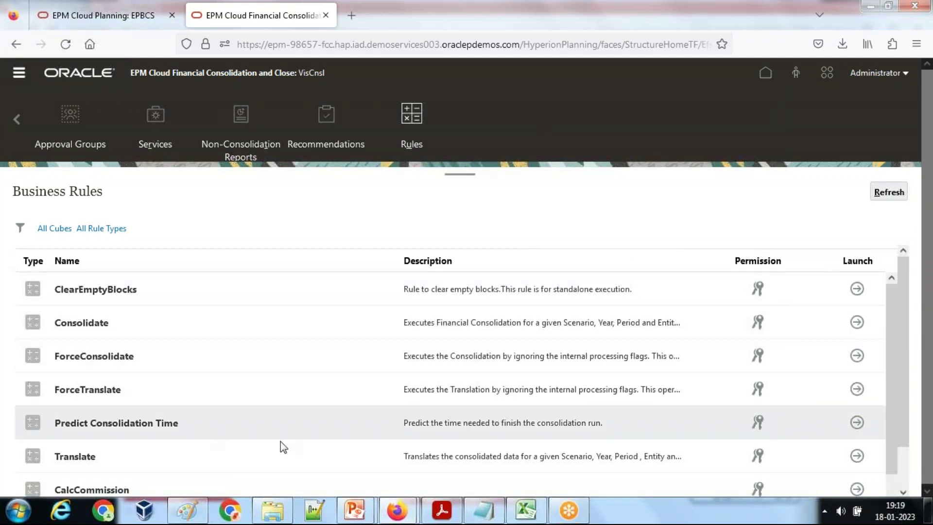
scroll(296, 427, down, 2)
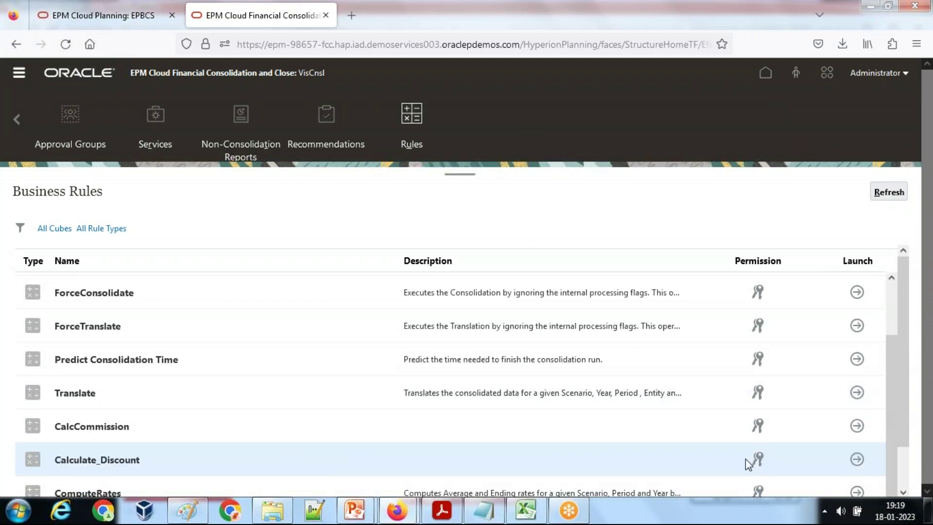
click(857, 458)
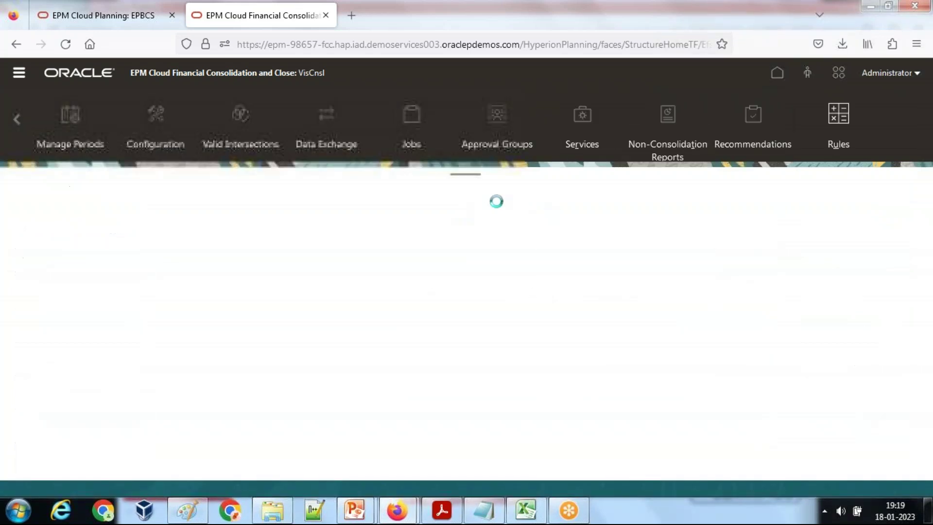
click(817, 193)
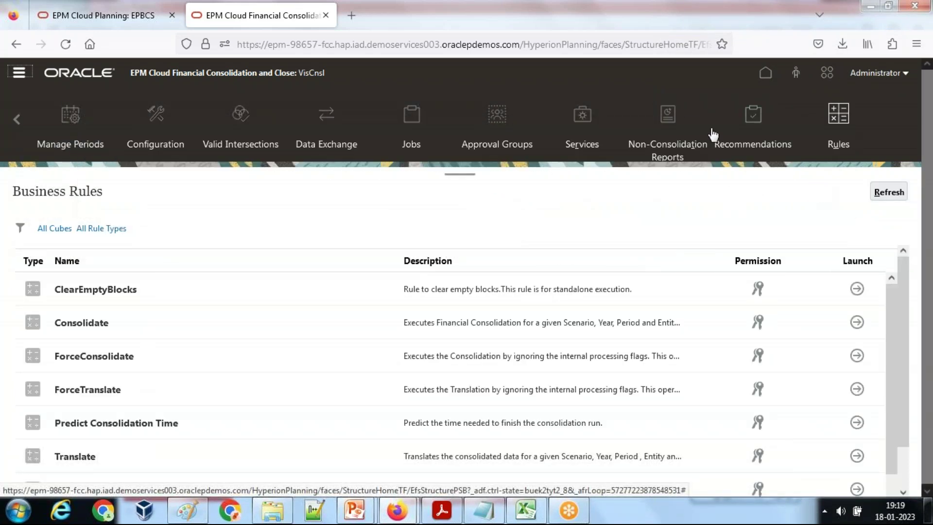
- Review the latest Calculate_Discount entry in the job list and refresh the Smart View grid in Excel with the recalculated discount
click(415, 119)
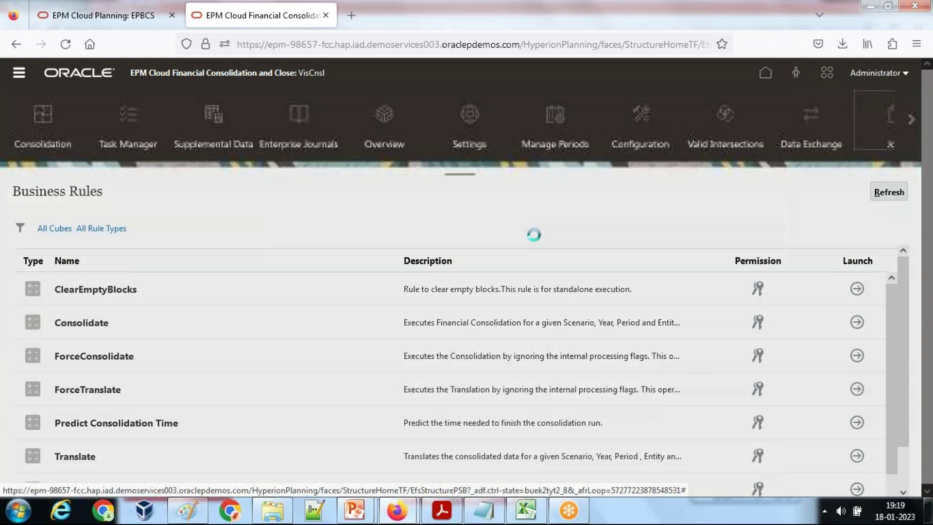
drag(459, 301, 522, 300)
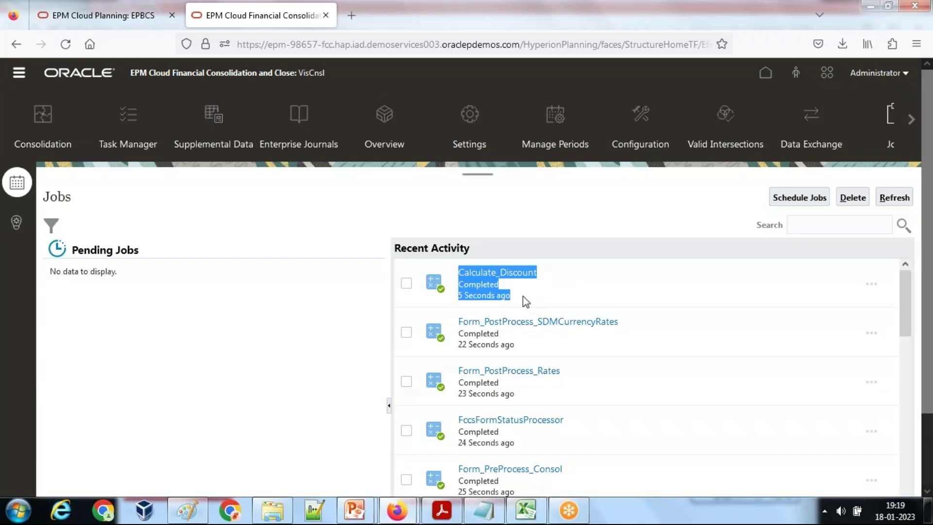
key(alt+Tab)
click(413, 172)
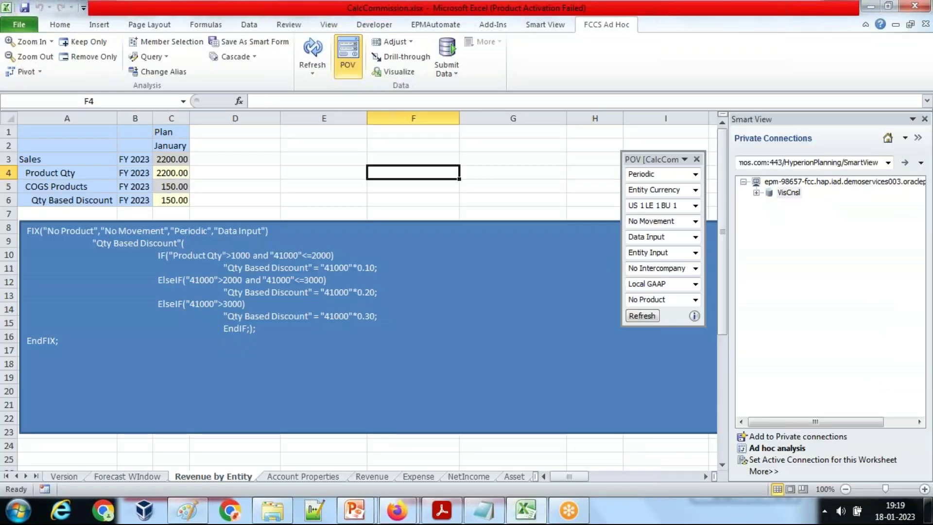
click(312, 53)
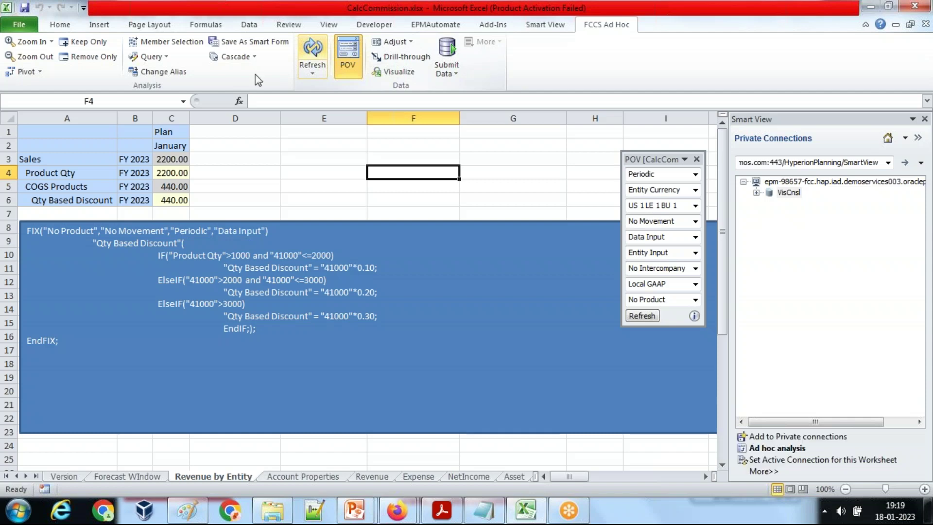
- Switch to the running PowerPoint slide show and advance to the "Any Question?" slide
mouse_move(354, 510)
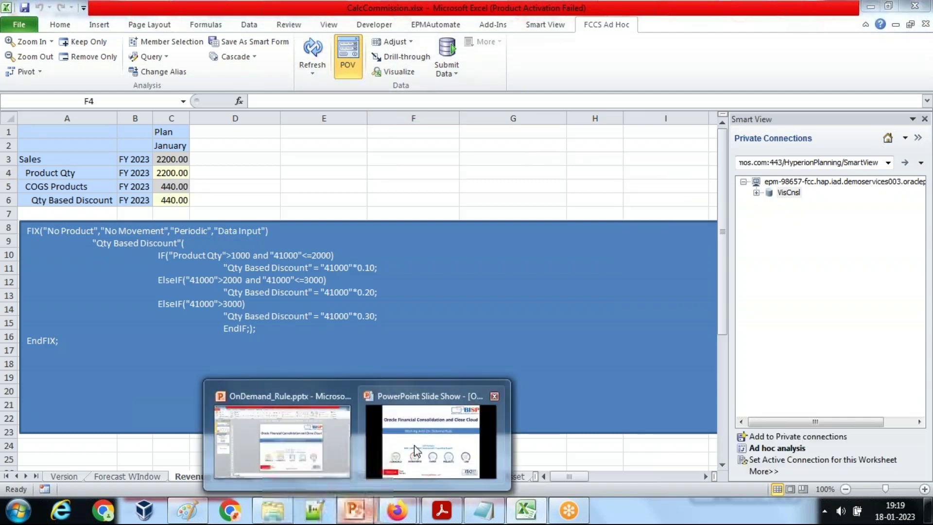
click(414, 445)
click(476, 310)
click(476, 311)
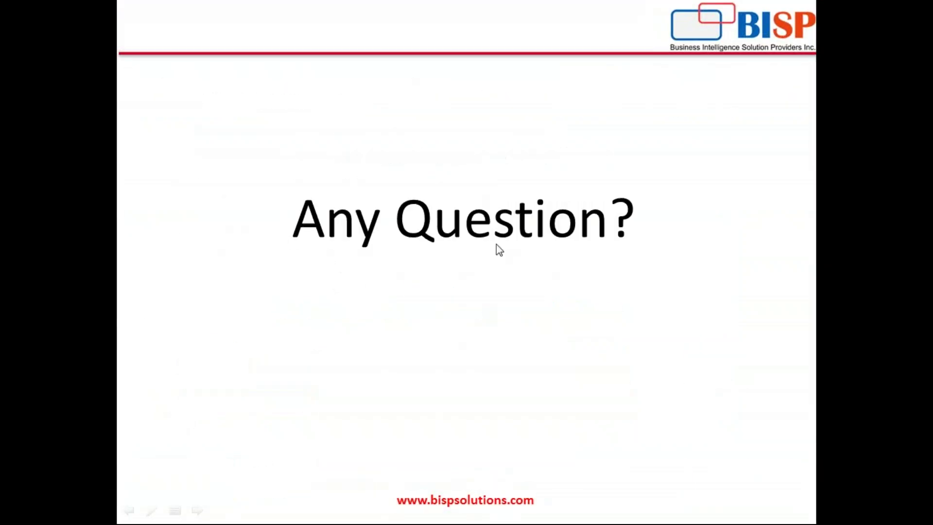